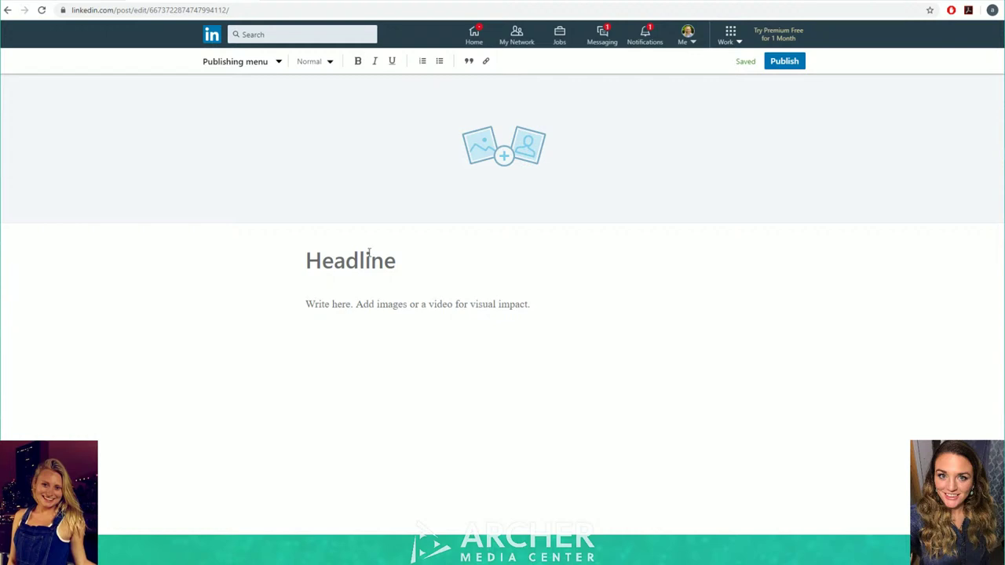
{"action": "left_click", "coordinate": [358, 62]}
{"action": "left_click", "coordinate": [468, 63]}
{"action": "left_click", "coordinate": [468, 63]}
{"action": "left_click", "coordinate": [263, 62]}
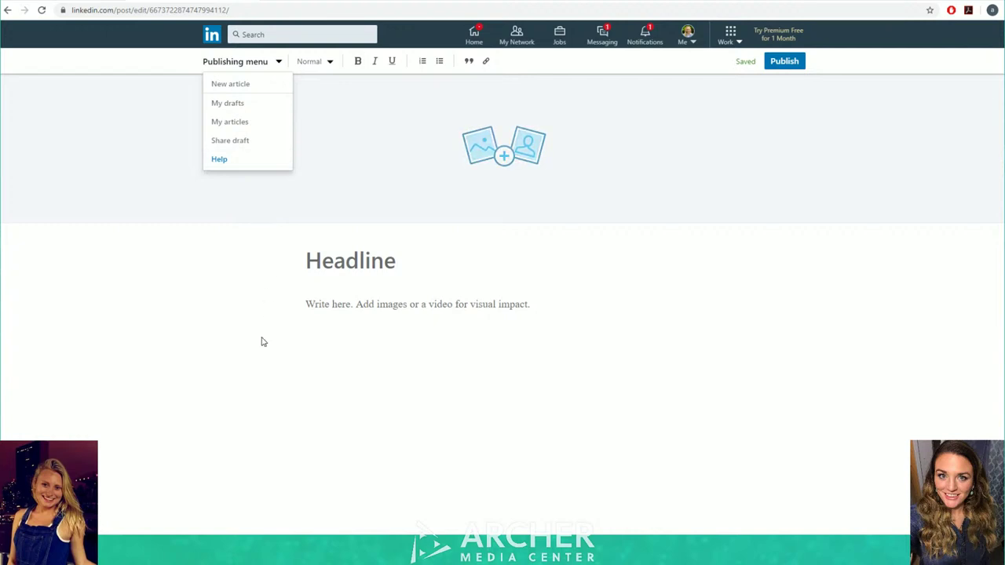
{"action": "left_click", "coordinate": [331, 351]}
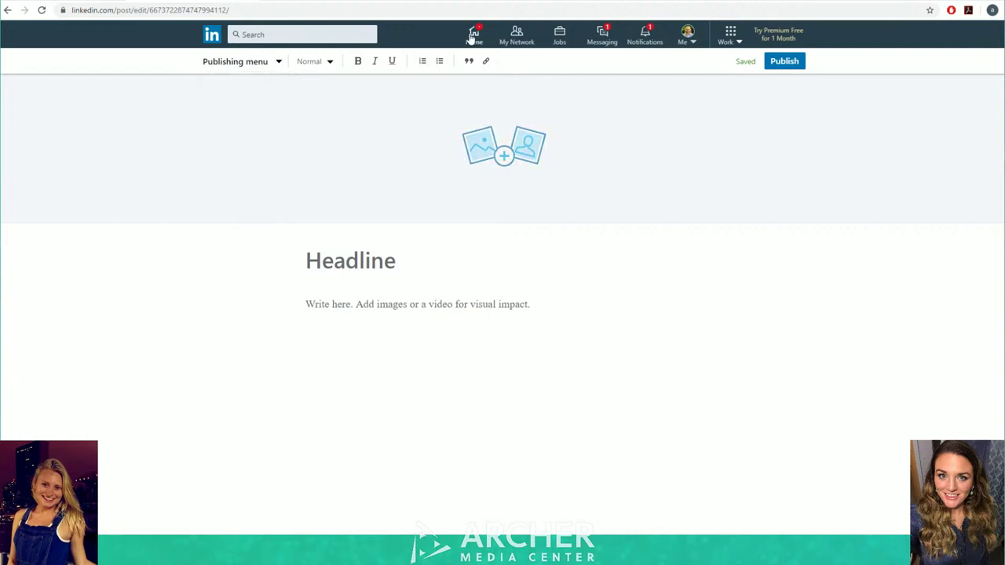
- Go to the home feed and save the start date at the current company, choosing April and a year
{"action": "left_click", "coordinate": [474, 36]}
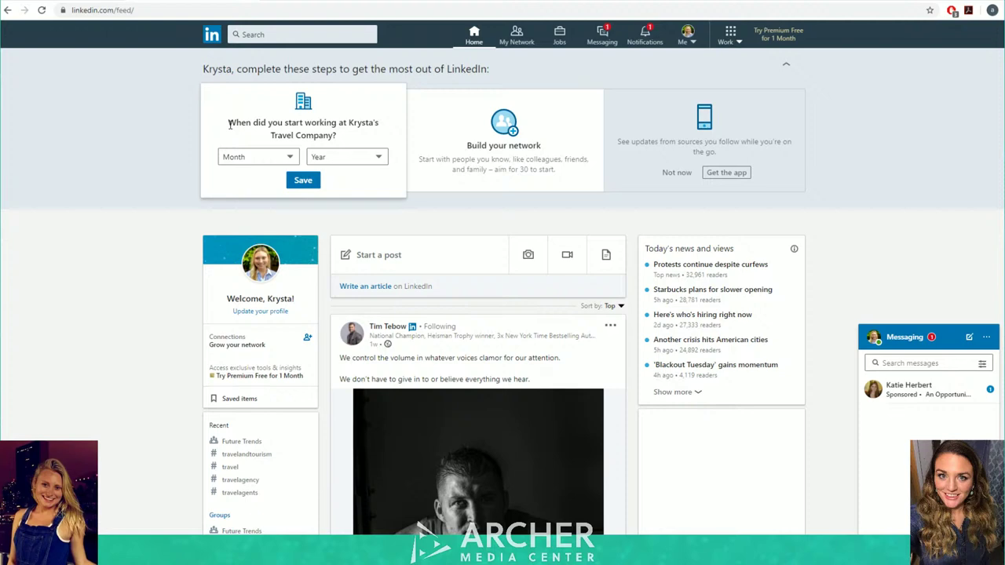
{"action": "left_click", "coordinate": [290, 158]}
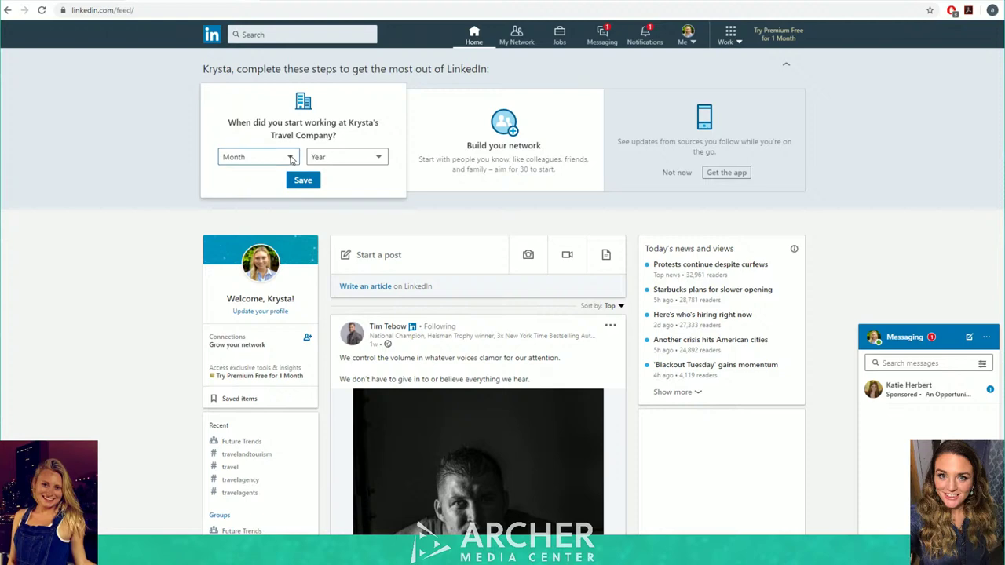
{"action": "left_click", "coordinate": [263, 214]}
{"action": "left_click", "coordinate": [363, 160]}
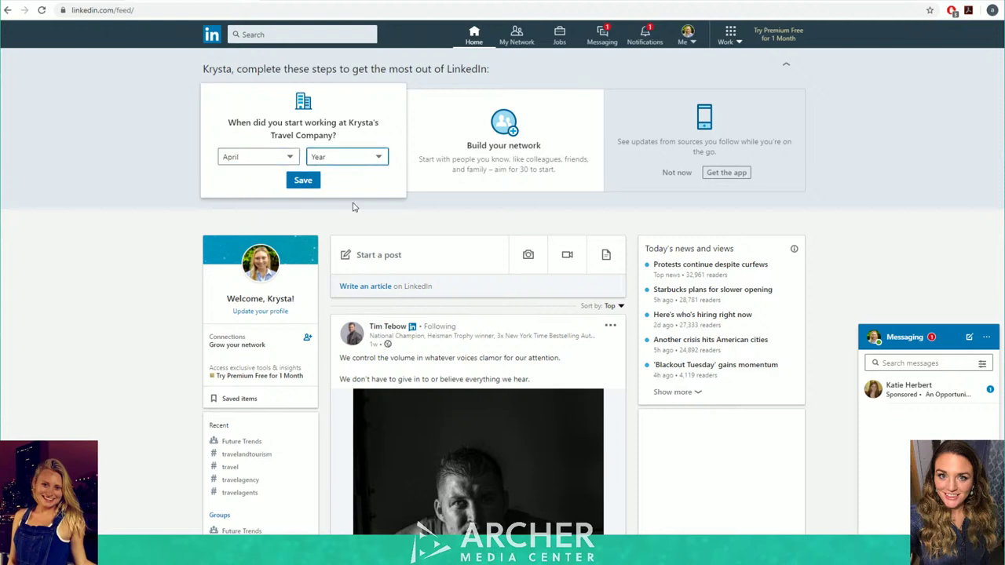
{"action": "left_click", "coordinate": [345, 183]}
{"action": "left_click", "coordinate": [312, 184]}
{"action": "left_click", "coordinate": [310, 183]}
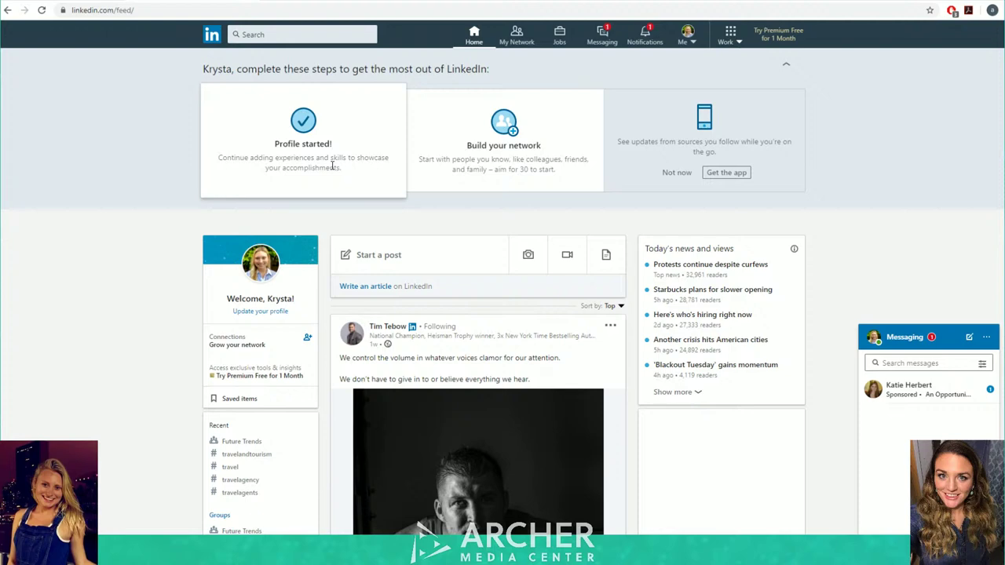
- Browse the suggested connections from the Build your network card and close the list without connecting with anyone
{"action": "mouse_move", "coordinate": [507, 144]}
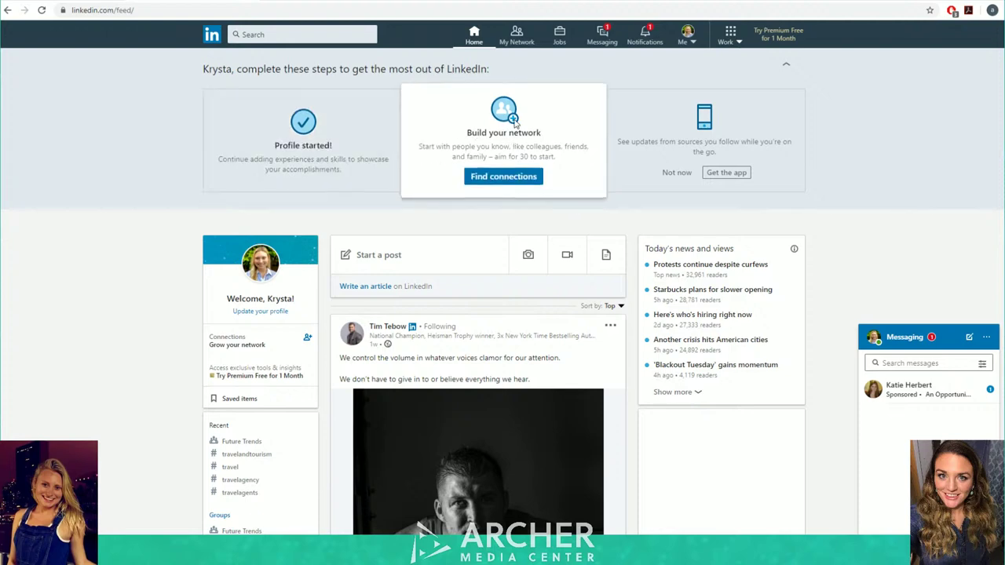
{"action": "left_click", "coordinate": [509, 179]}
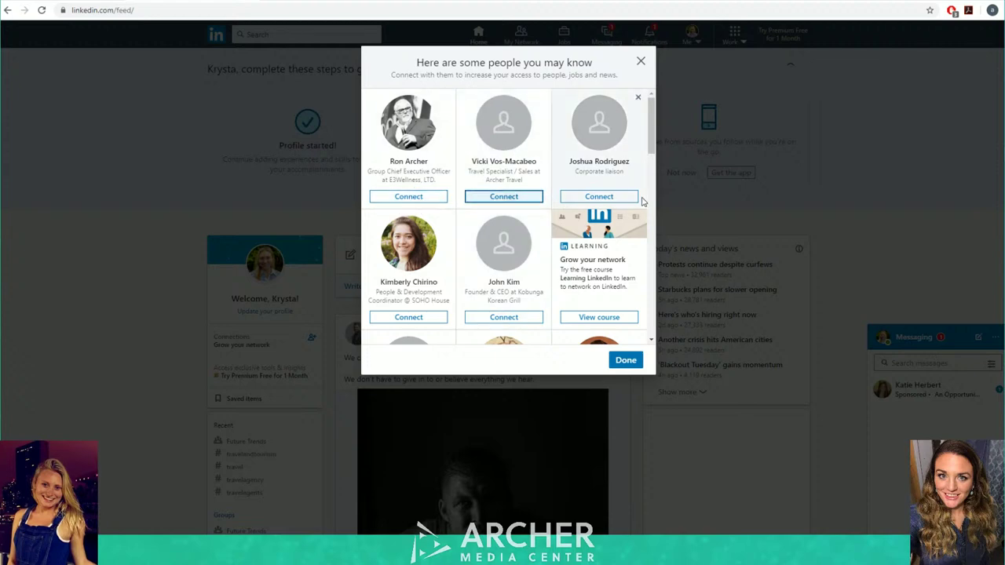
{"action": "scroll", "coordinate": [621, 236], "scroll_direction": "down", "scroll_amount": 1}
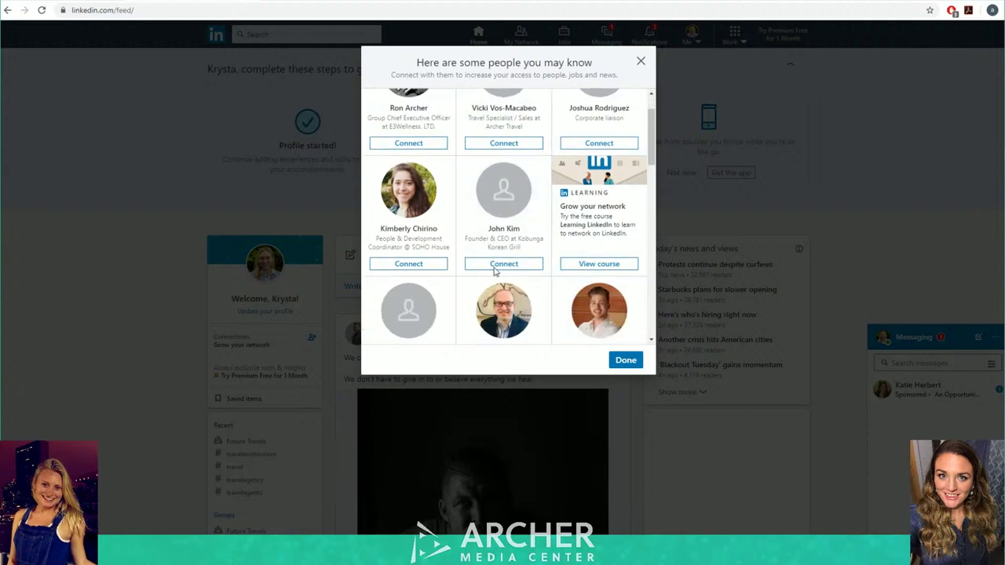
{"action": "scroll", "coordinate": [480, 231], "scroll_direction": "down", "scroll_amount": 2}
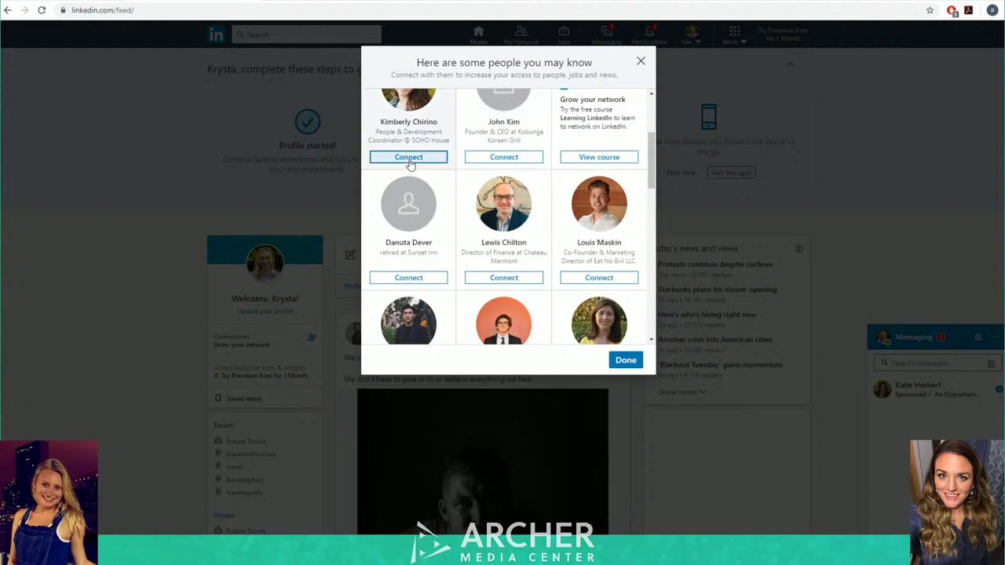
{"action": "left_click", "coordinate": [628, 360]}
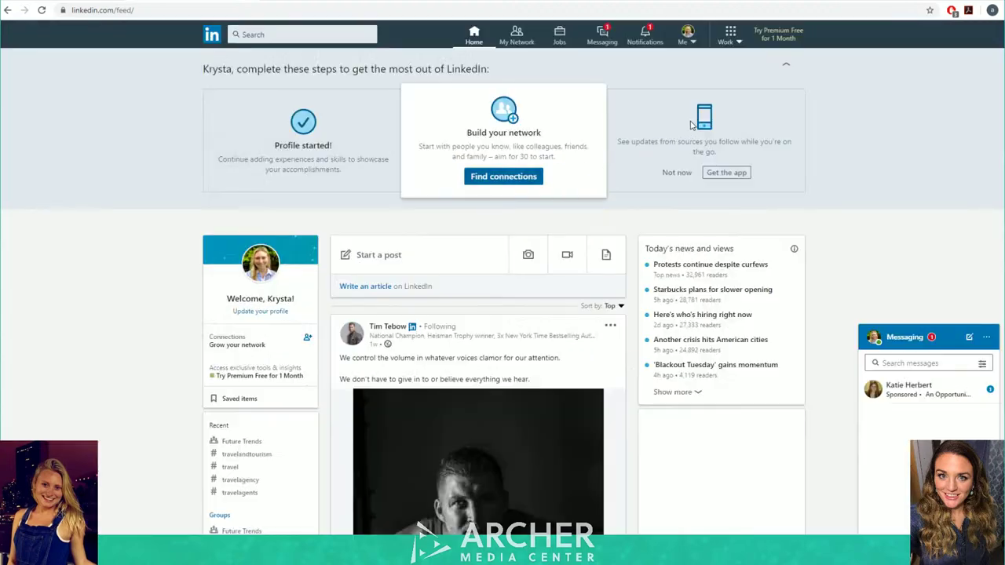
- Open the groups from the My Network page and review both the requested groups and the joined groups
{"action": "left_click", "coordinate": [519, 34]}
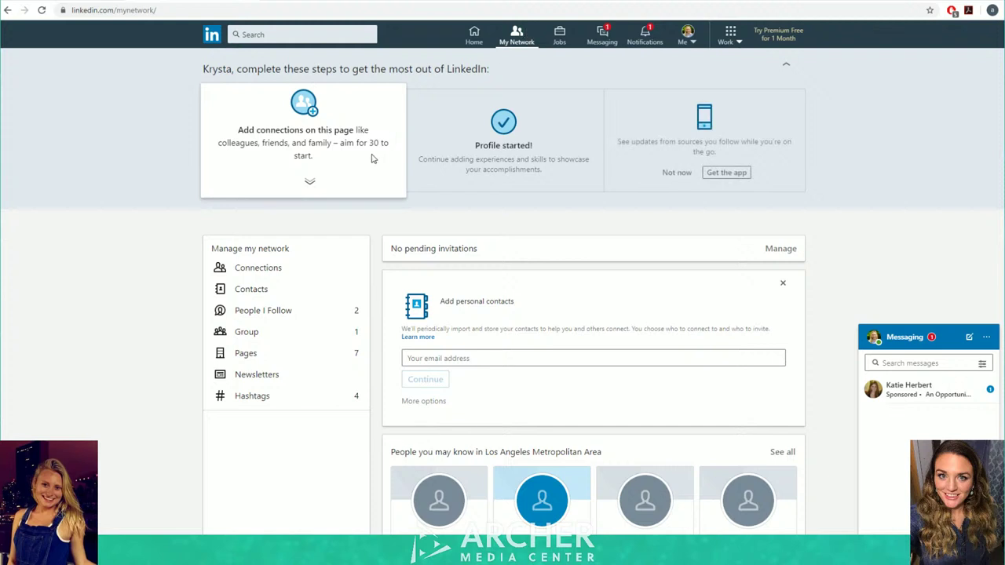
{"action": "left_click", "coordinate": [246, 332]}
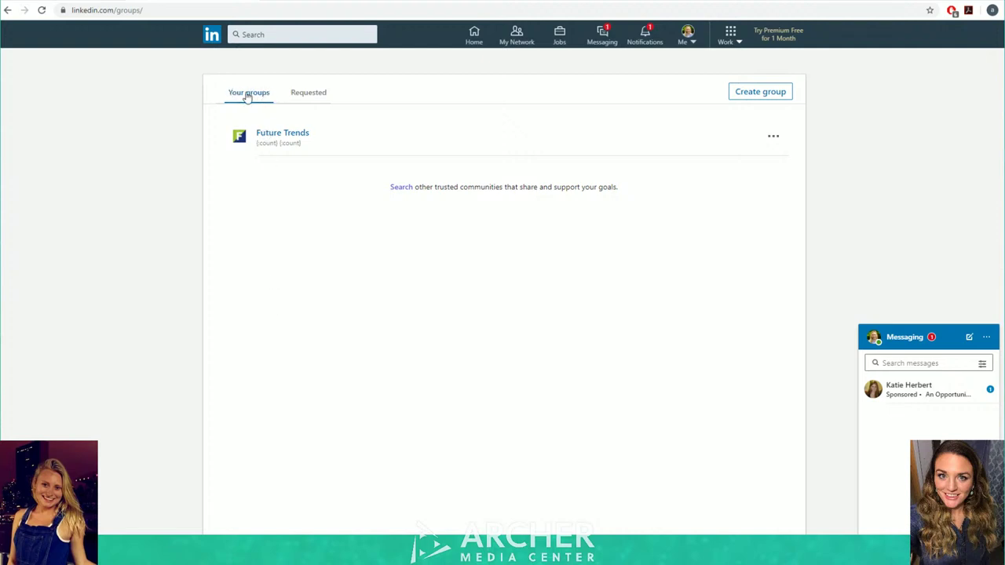
{"action": "left_click", "coordinate": [316, 97]}
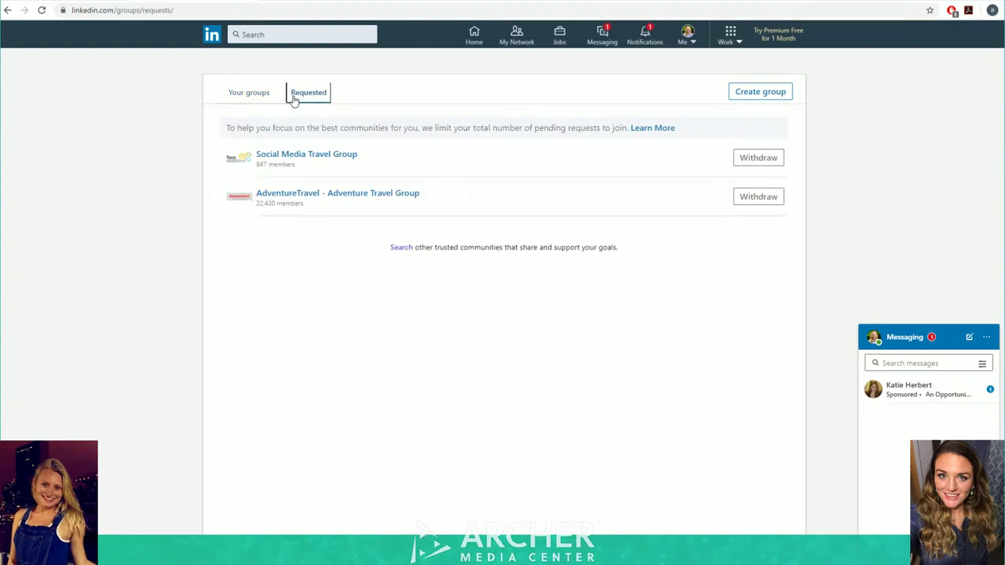
{"action": "left_click", "coordinate": [263, 94]}
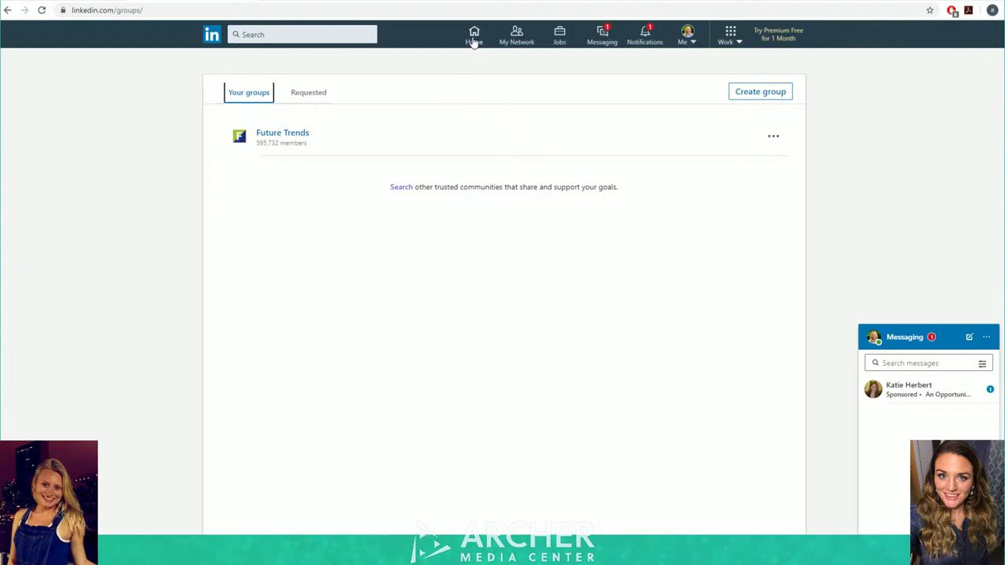
- Search LinkedIn for "travel group" and look through the results
{"action": "left_click", "coordinate": [331, 34]}
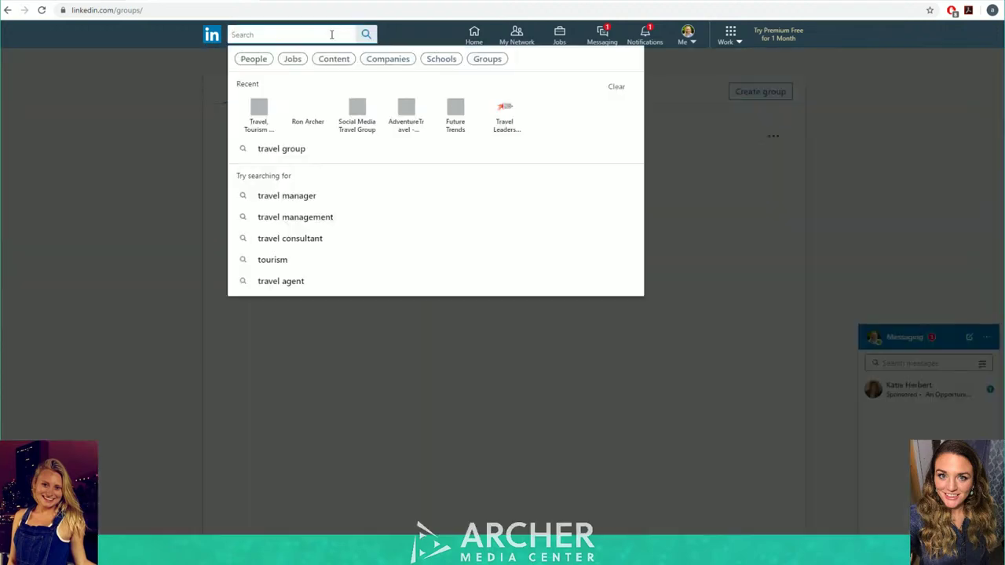
{"action": "type", "text": "travel g"}
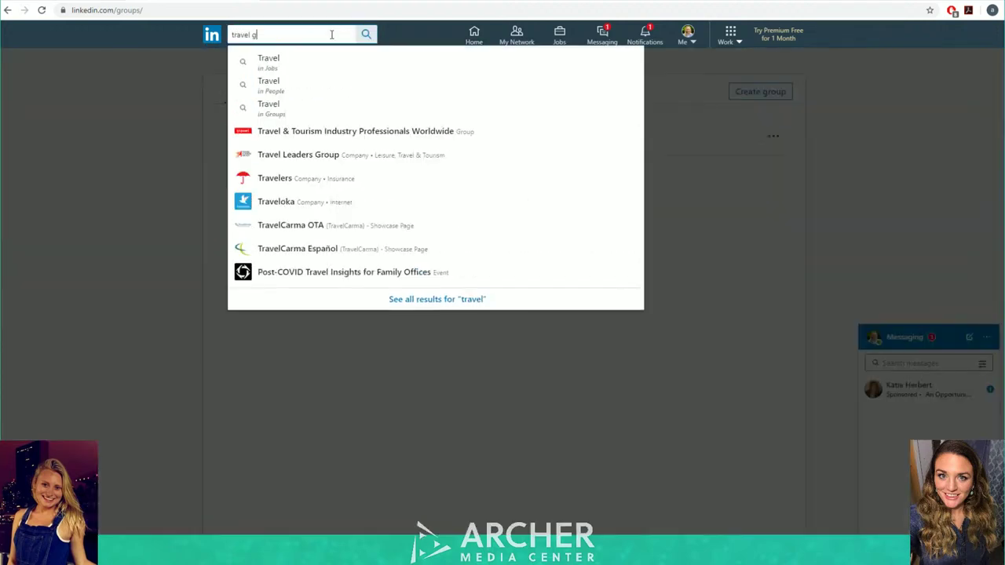
{"action": "type", "text": "roup"}
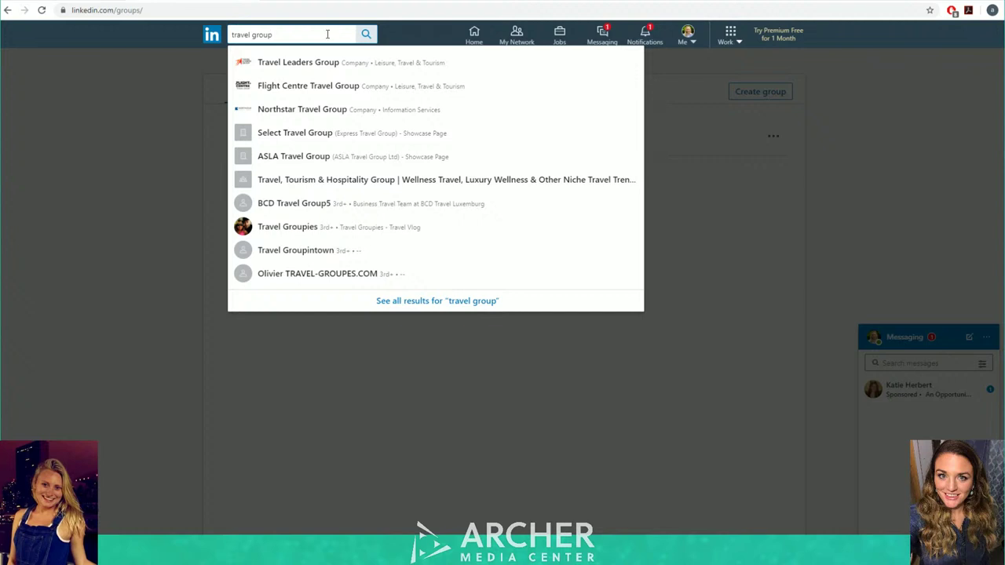
{"action": "key", "text": "Return"}
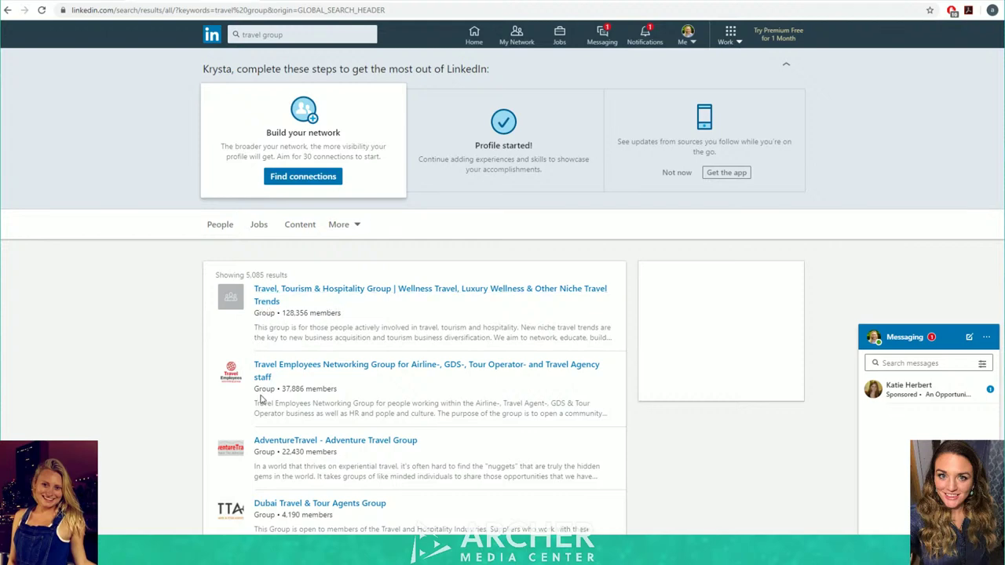
{"action": "scroll", "coordinate": [286, 440], "scroll_direction": "down", "scroll_amount": 5}
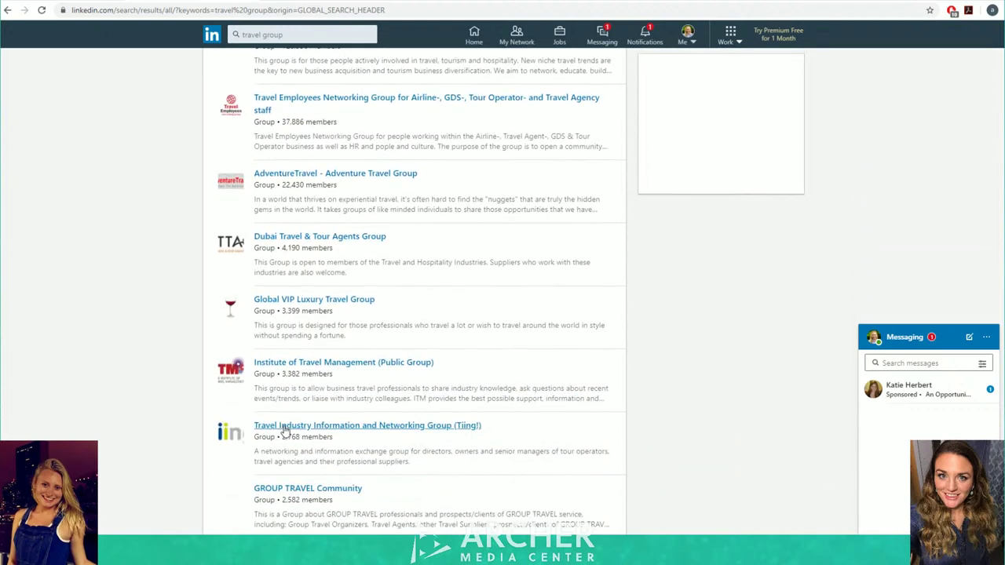
{"action": "scroll", "coordinate": [289, 415], "scroll_direction": "up", "scroll_amount": 5}
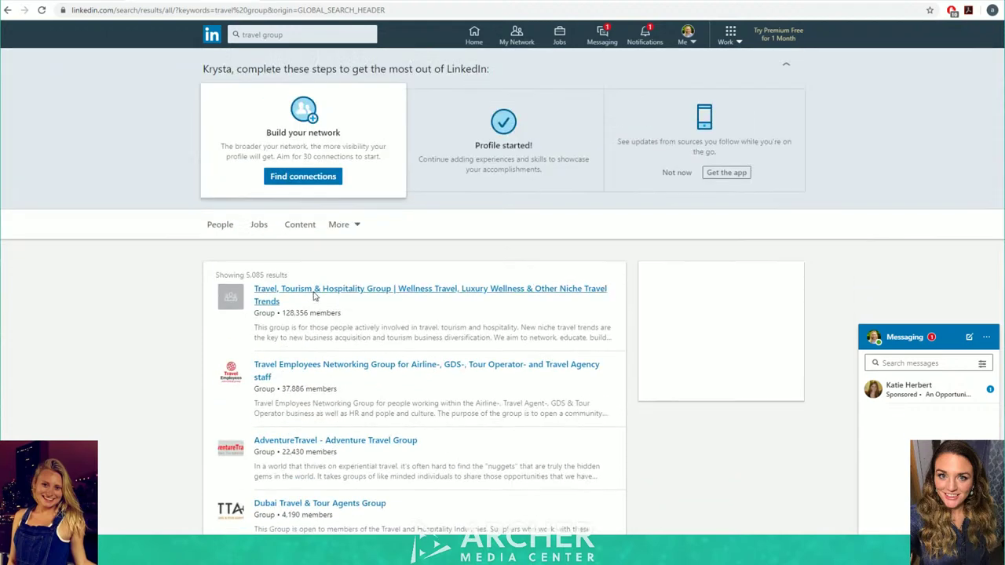
- Request to join the Travel, Tourism & Hospitality Group and dismiss the notification
{"action": "left_click", "coordinate": [313, 294]}
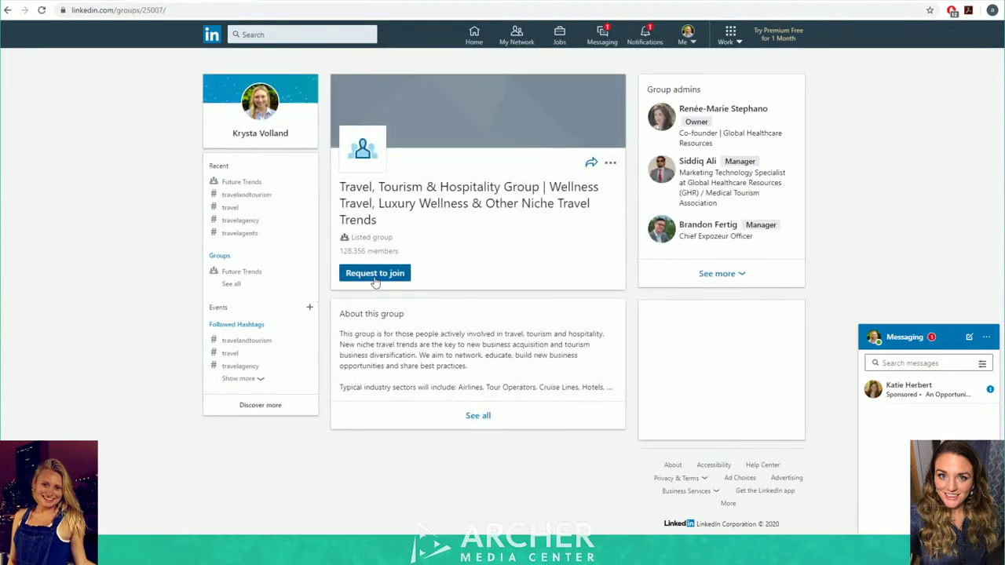
{"action": "left_click", "coordinate": [375, 275]}
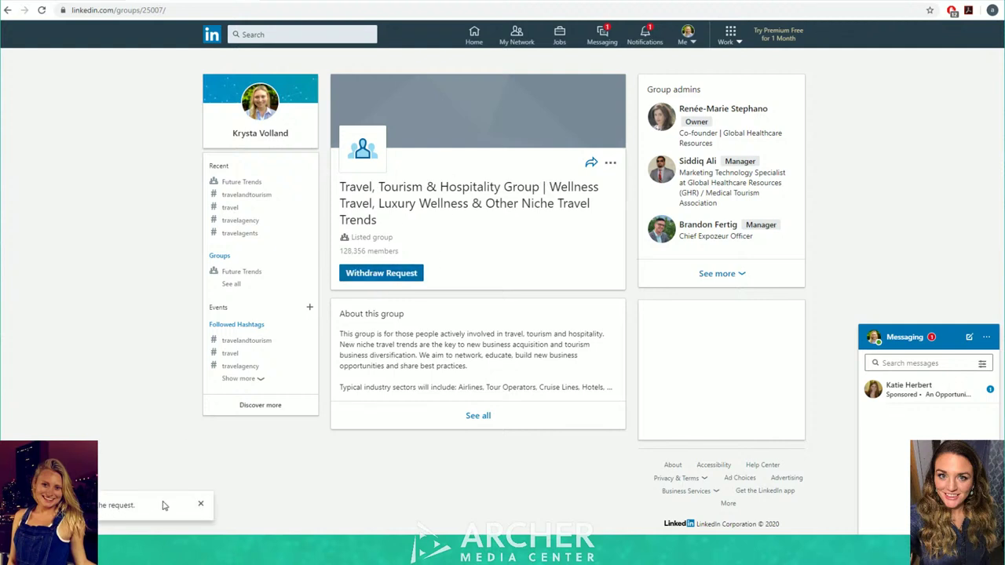
{"action": "left_click", "coordinate": [200, 504]}
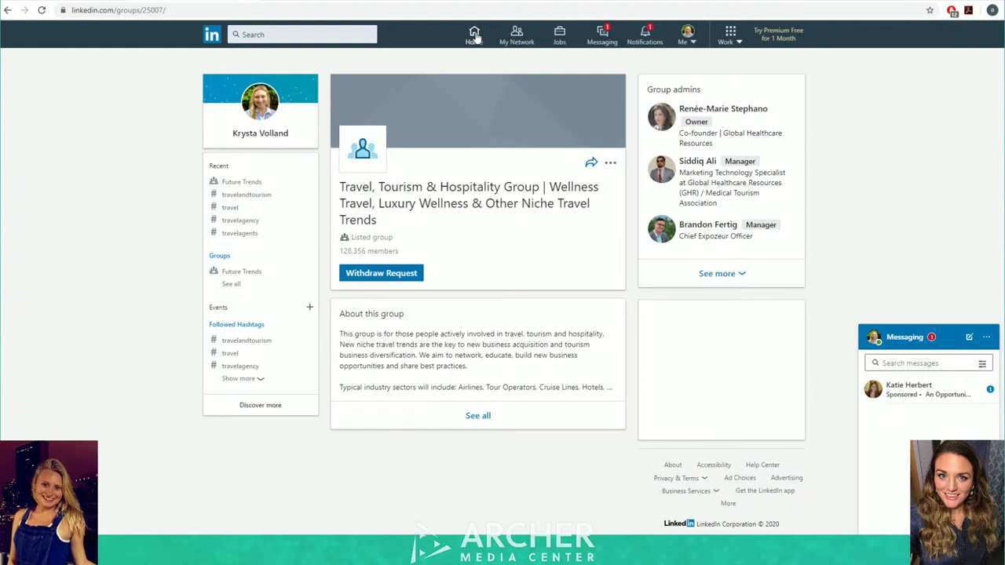
- Return to the home feed, collapse its Groups list and start creating a new event
{"action": "left_click", "coordinate": [476, 36]}
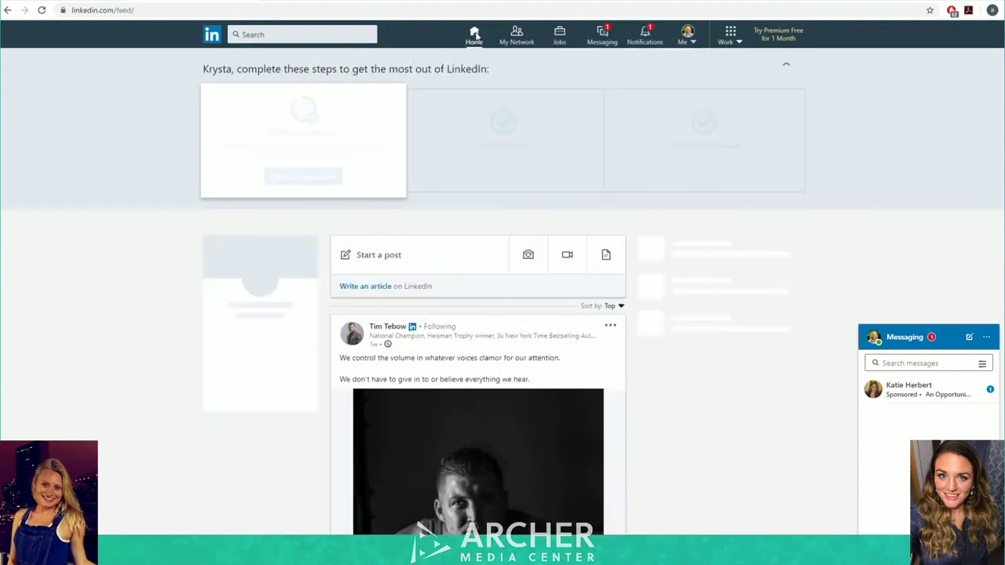
{"action": "scroll", "coordinate": [273, 267], "scroll_direction": "down", "scroll_amount": 5}
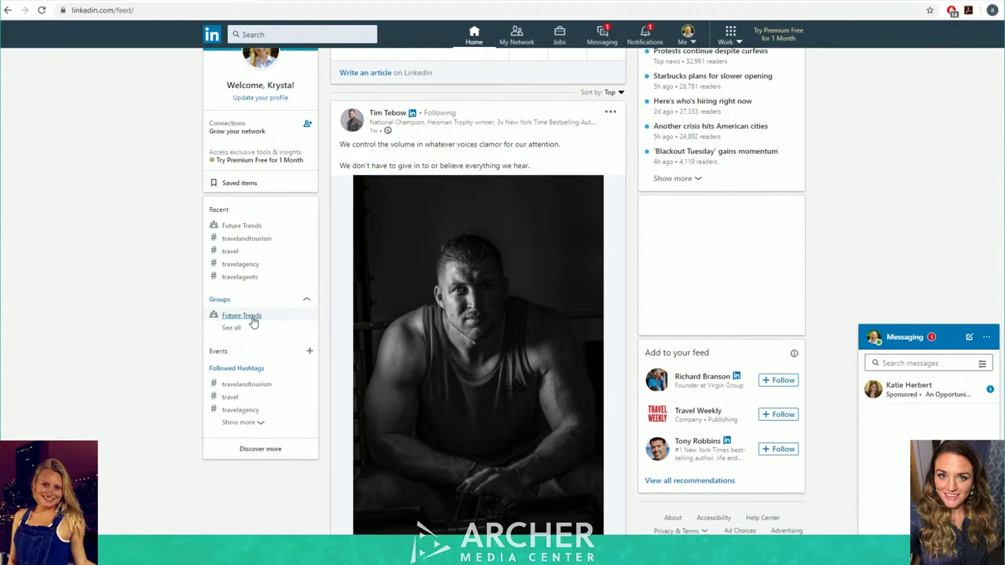
{"action": "mouse_move", "coordinate": [307, 307]}
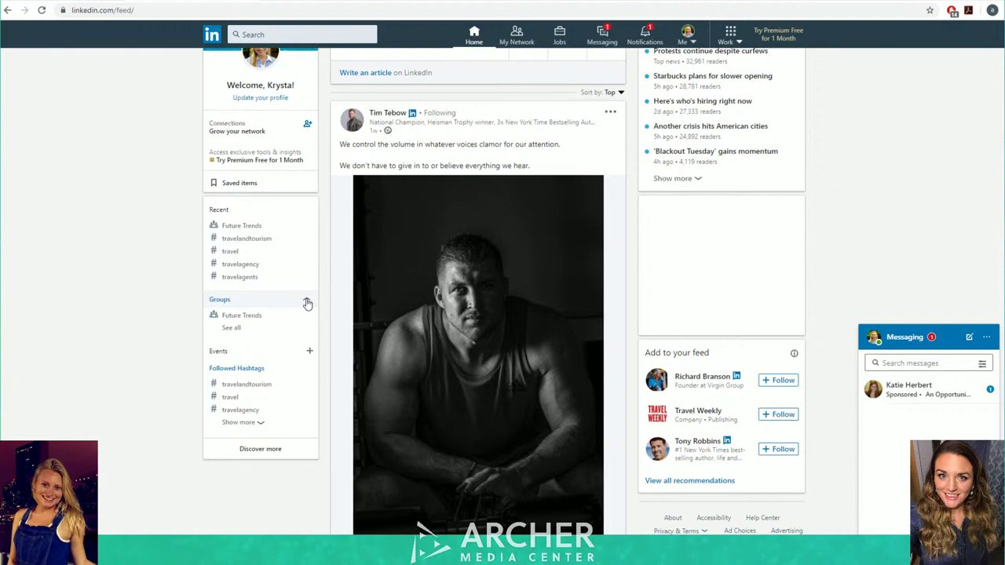
{"action": "left_click", "coordinate": [307, 304]}
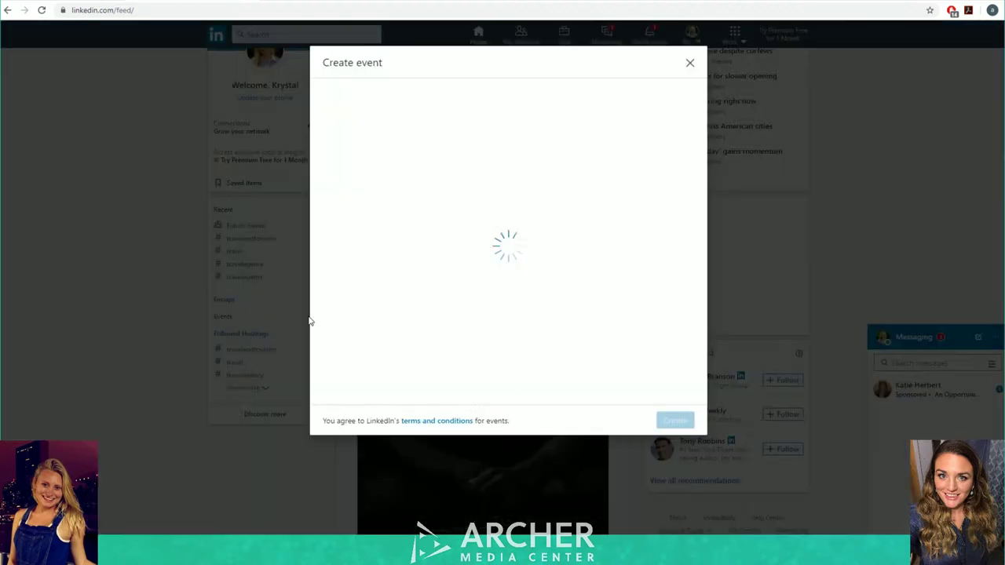
{"action": "left_click", "coordinate": [310, 318]}
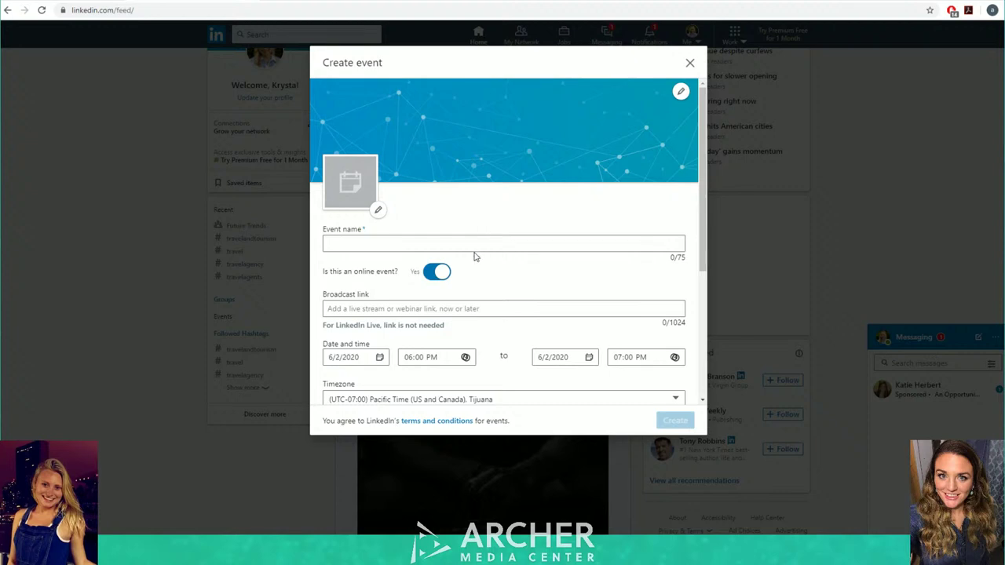
- Name the new event "Travel Check In"
{"action": "left_click", "coordinate": [414, 240]}
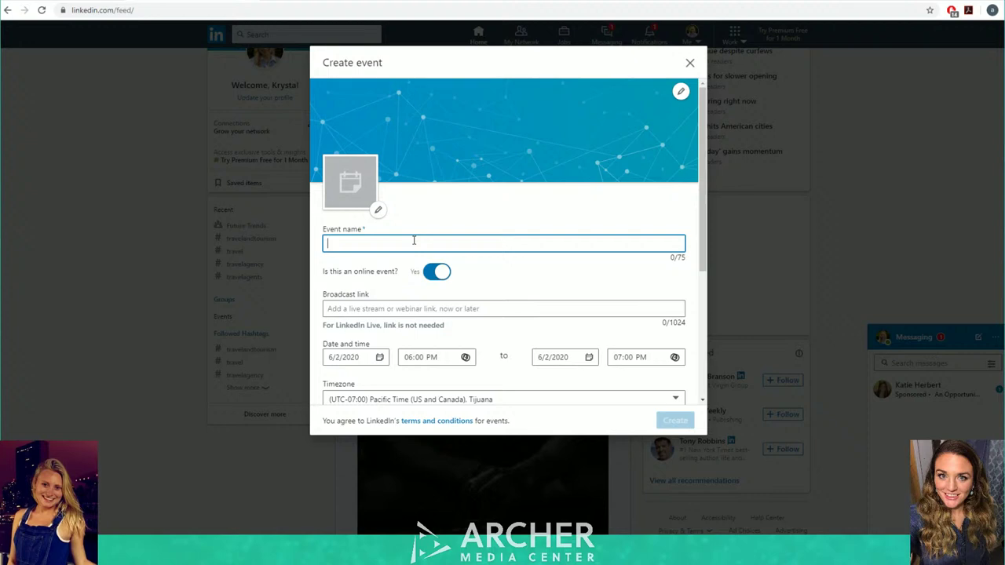
{"action": "type", "text": "Going Live"}
{"action": "key", "text": "BackSpace"}
{"action": "key", "text": "BackSpace"}
{"action": "key", "text": "BackSpace"}
{"action": "key", "text": "BackSpace"}
{"action": "key", "text": "BackSpace"}
{"action": "key", "text": "BackSpace"}
{"action": "key", "text": "BackSpace"}
{"action": "key", "text": "BackSpace"}
{"action": "key", "text": "BackSpace"}
{"action": "key", "text": "BackSpace"}
{"action": "type", "text": "Travel Check In"}
{"action": "scroll", "coordinate": [422, 244], "scroll_direction": "down", "scroll_amount": 1}
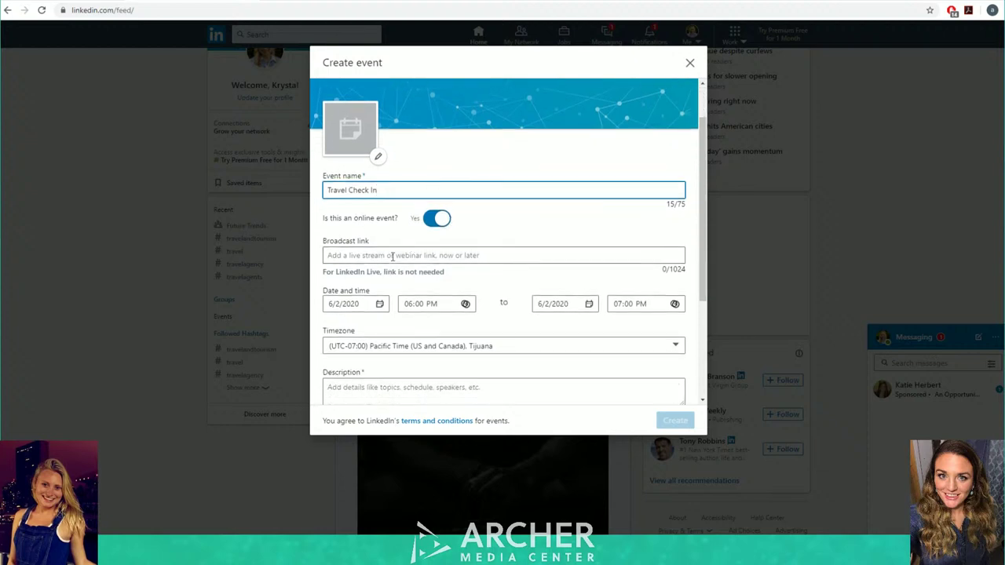
{"action": "left_click", "coordinate": [392, 256]}
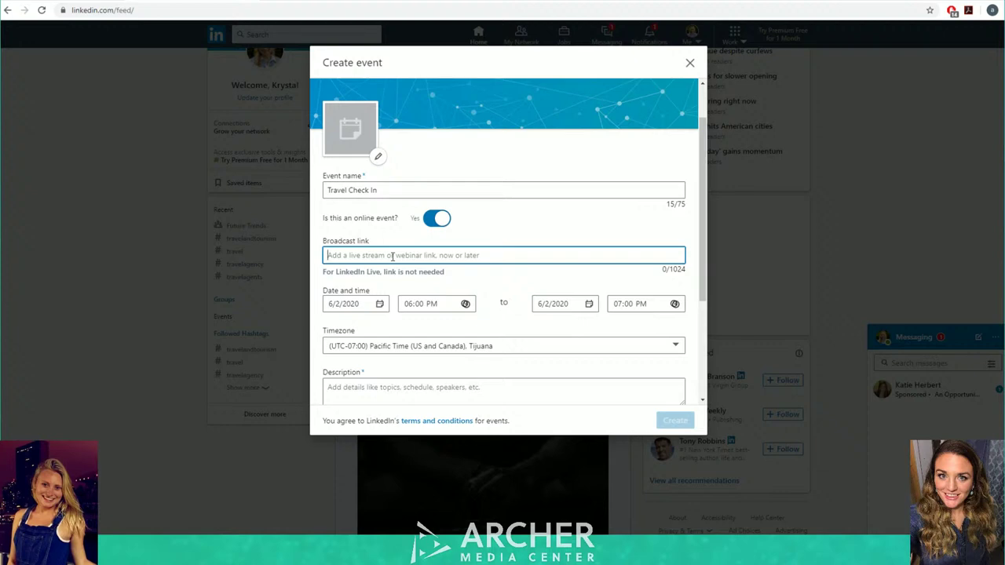
{"action": "type", "text": "http"}
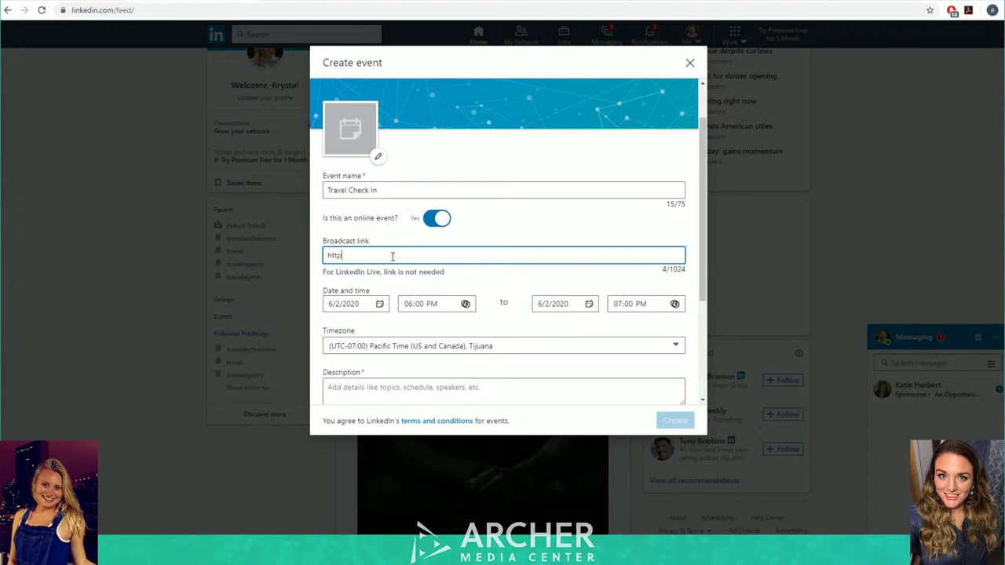
{"action": "type", "text": "://facebook.com/krystas"}
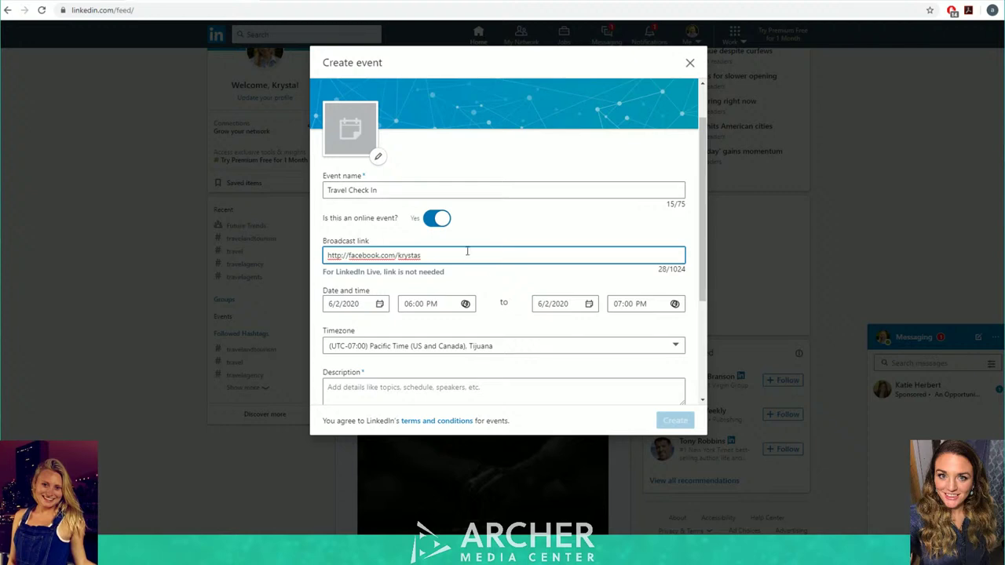
{"action": "left_click_drag", "start_coordinate": [467, 254], "coordinate": [323, 256]}
{"action": "key", "text": "BackSpace"}
{"action": "scroll", "coordinate": [471, 288], "scroll_direction": "down", "scroll_amount": 1}
{"action": "scroll", "coordinate": [472, 287], "scroll_direction": "down", "scroll_amount": 1}
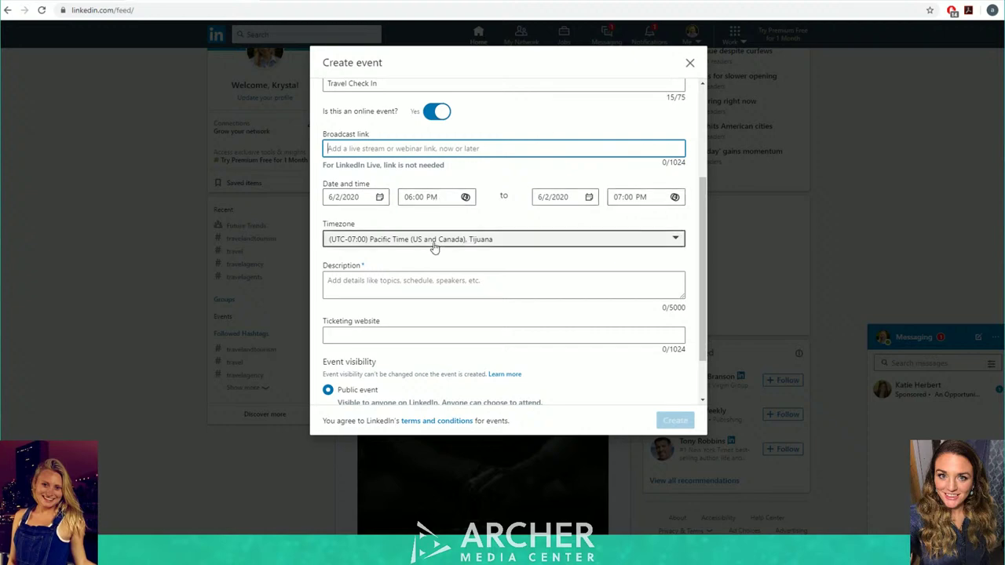
- Fill in the event description with "checking in with everyone to see how they are doing and talk about travel!"
{"action": "left_click", "coordinate": [411, 280]}
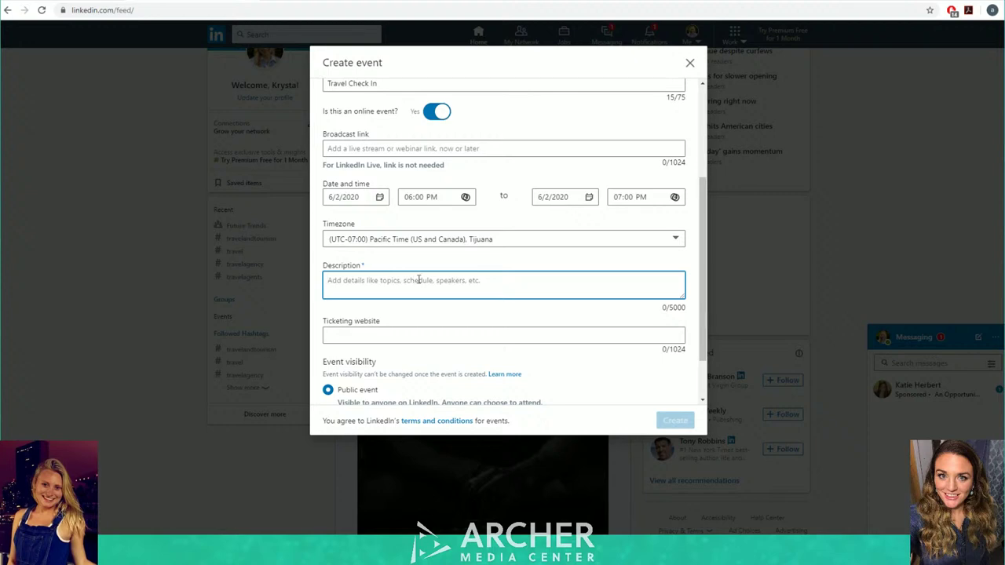
{"action": "type", "text": "checking in with everyone"}
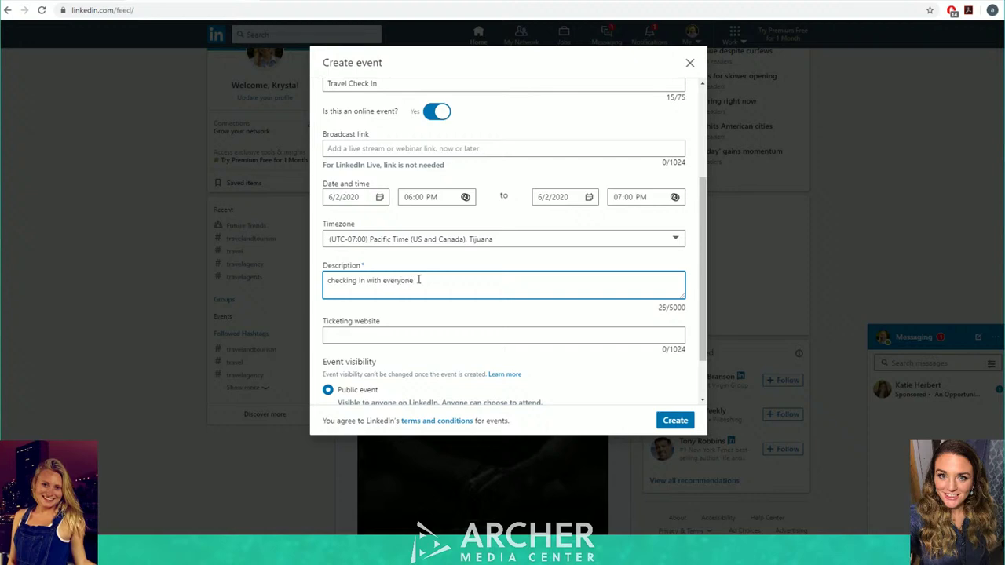
{"action": "type", "text": " to see how they are doing and talk about travell"}
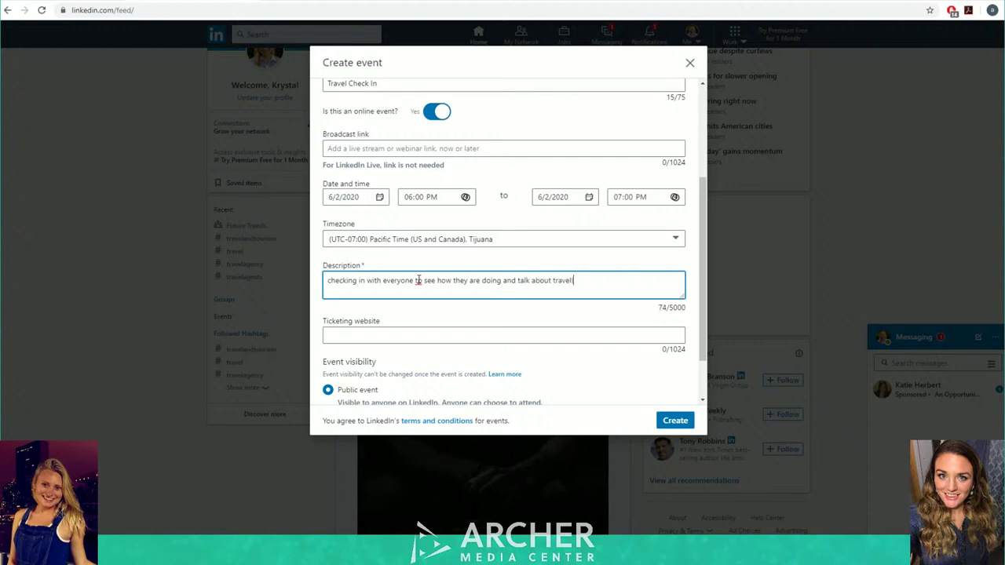
{"action": "double_click", "coordinate": [419, 280]}
{"action": "left_click", "coordinate": [592, 280]}
- Make the event private and check the available timezone options without changing the timezone
{"action": "scroll", "coordinate": [596, 281], "scroll_direction": "down", "scroll_amount": 1}
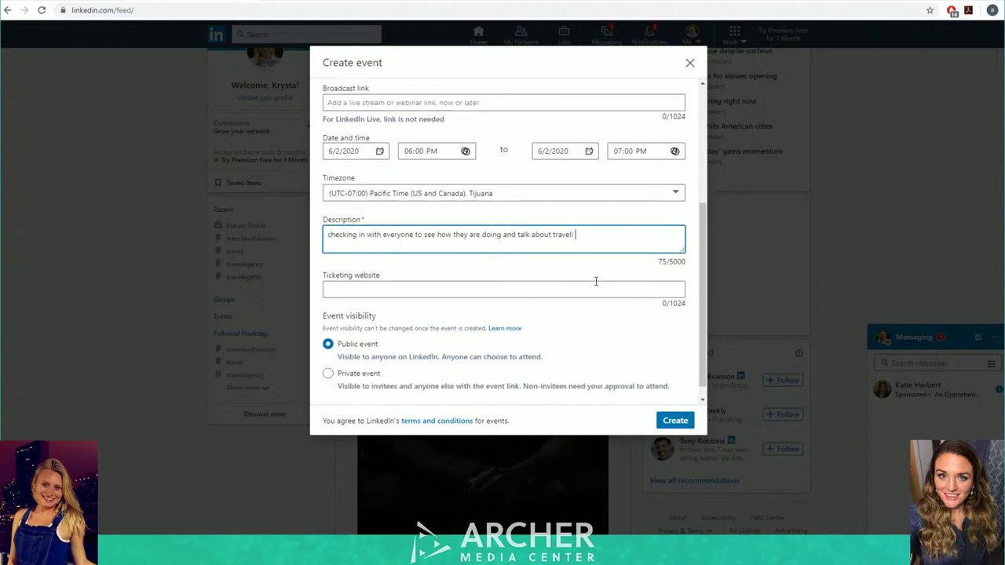
{"action": "scroll", "coordinate": [596, 281], "scroll_direction": "down", "scroll_amount": 1}
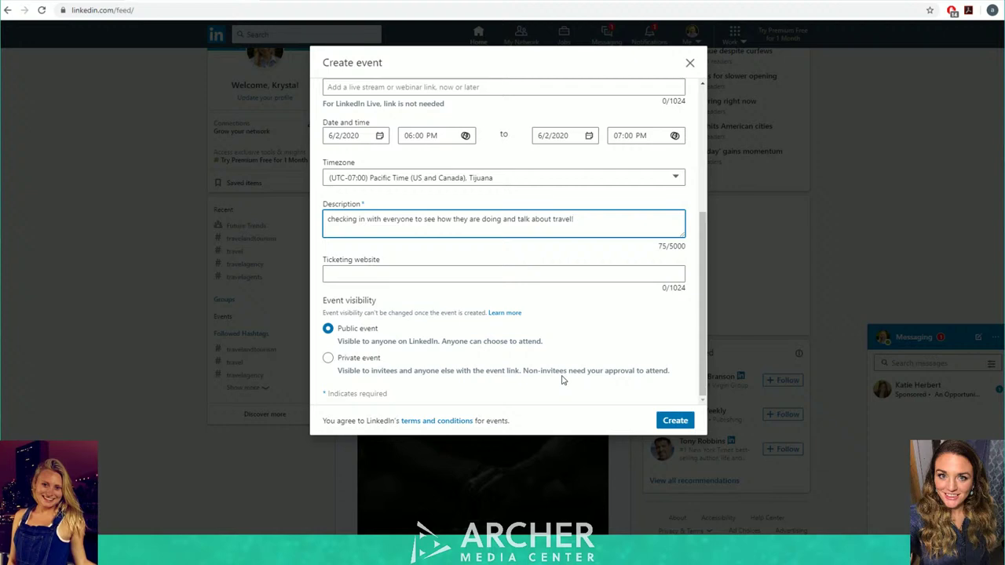
{"action": "left_click", "coordinate": [327, 361]}
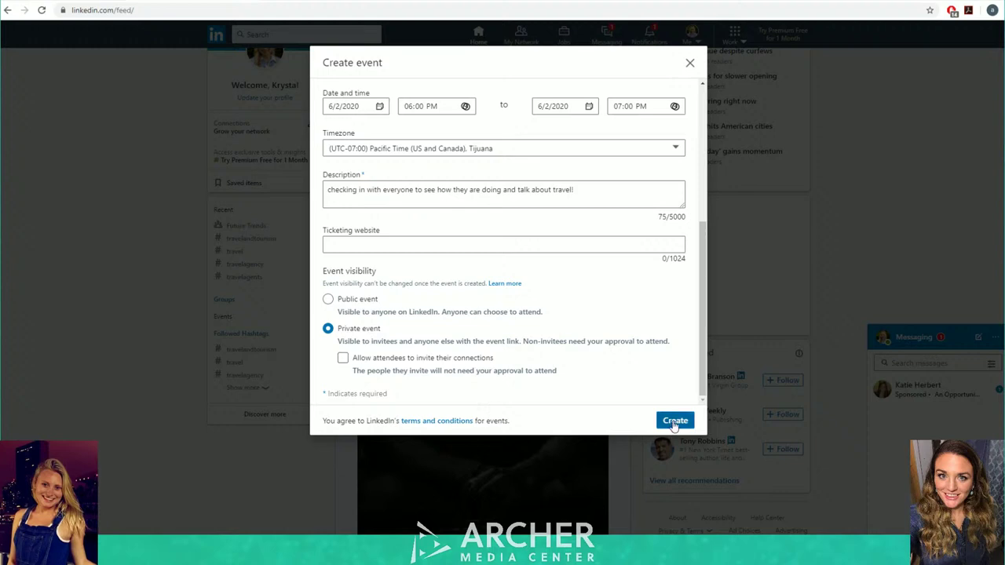
{"action": "left_click", "coordinate": [537, 153]}
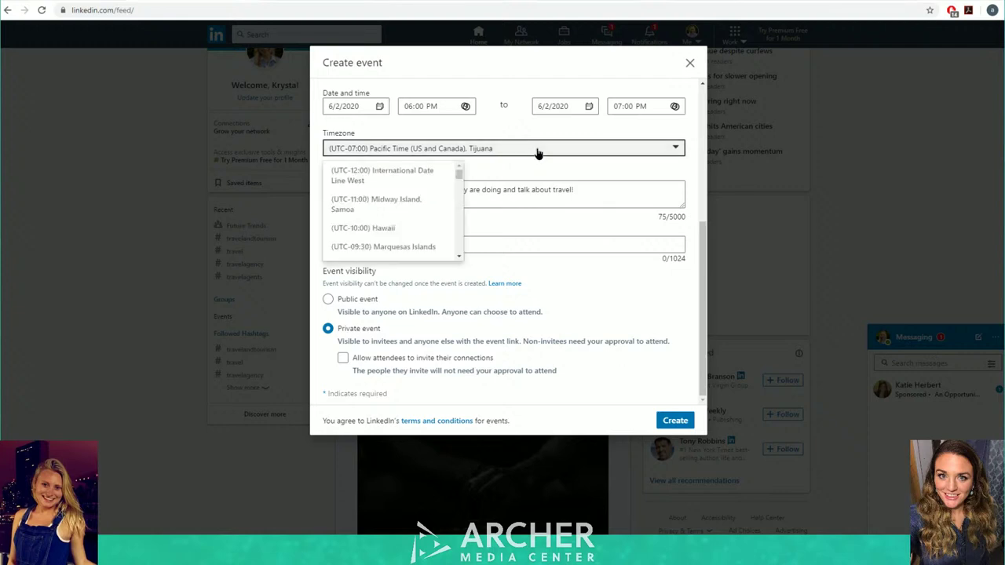
{"action": "left_click", "coordinate": [539, 152]}
- Create the event and share it in a post with the suggested #travel hashtag added
{"action": "left_click", "coordinate": [675, 420]}
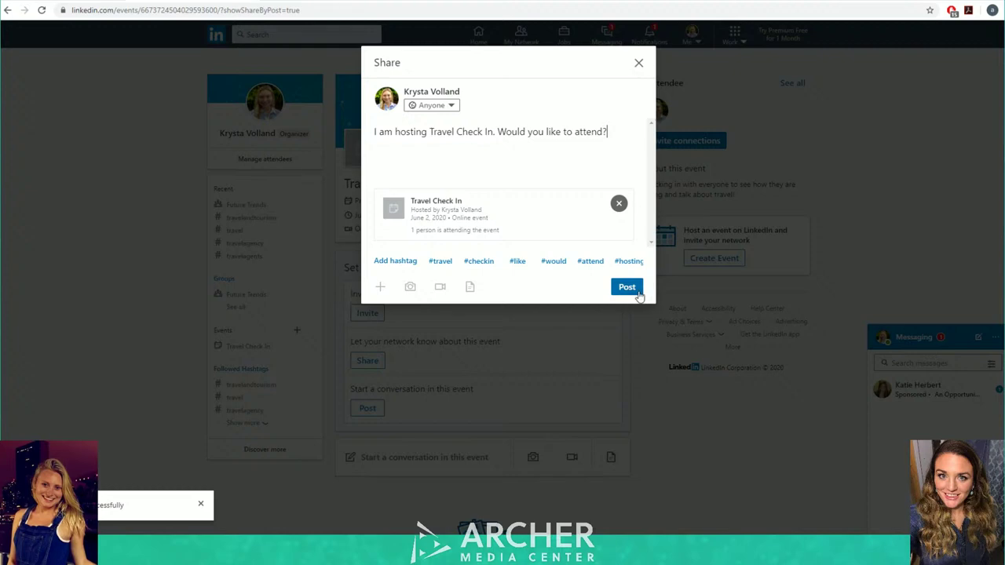
{"action": "left_click", "coordinate": [441, 262]}
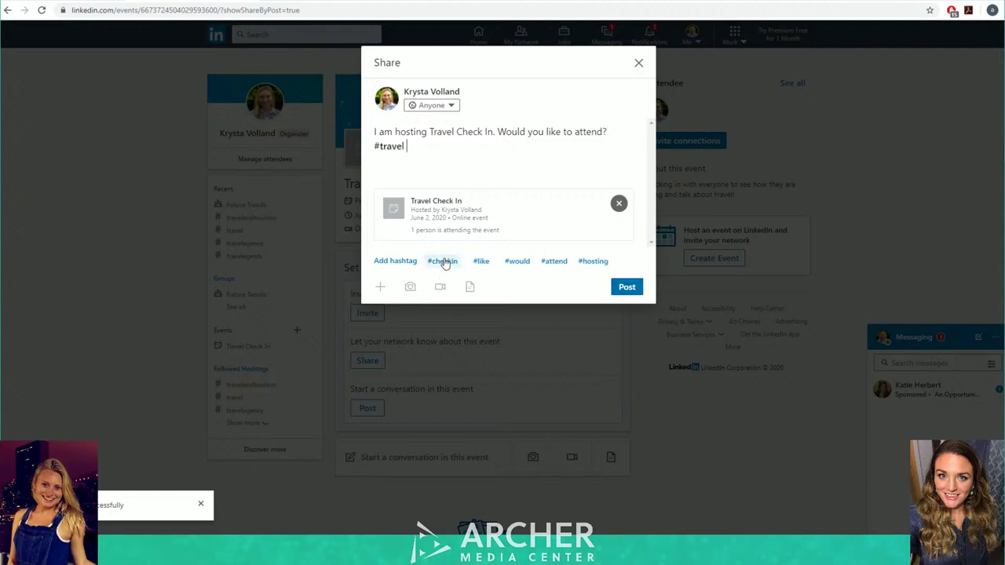
{"action": "left_click", "coordinate": [629, 291]}
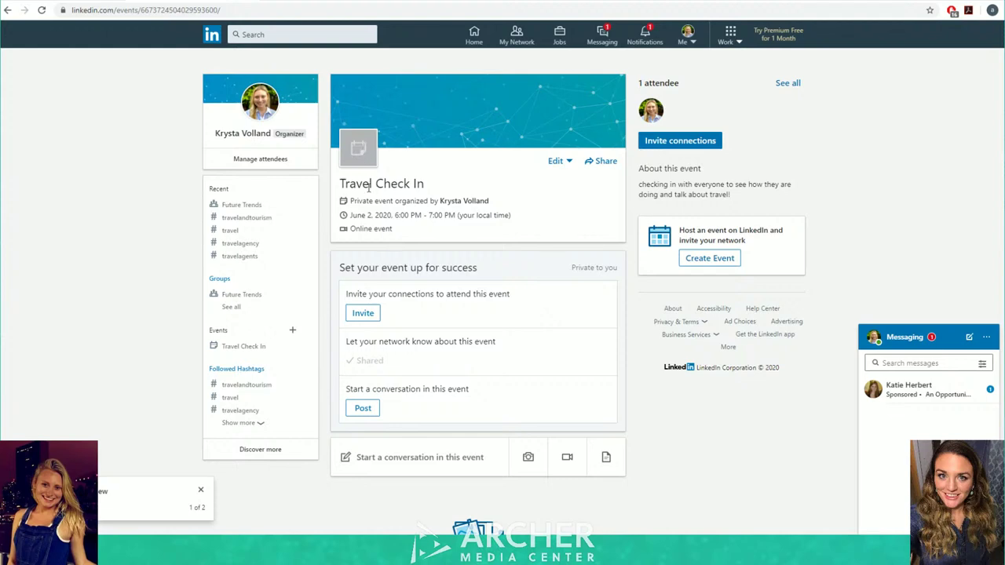
- Return to the home feed and react with Celebrate to the Travel Leaders Group post on National Travel Advisor Day
{"action": "left_click", "coordinate": [476, 36]}
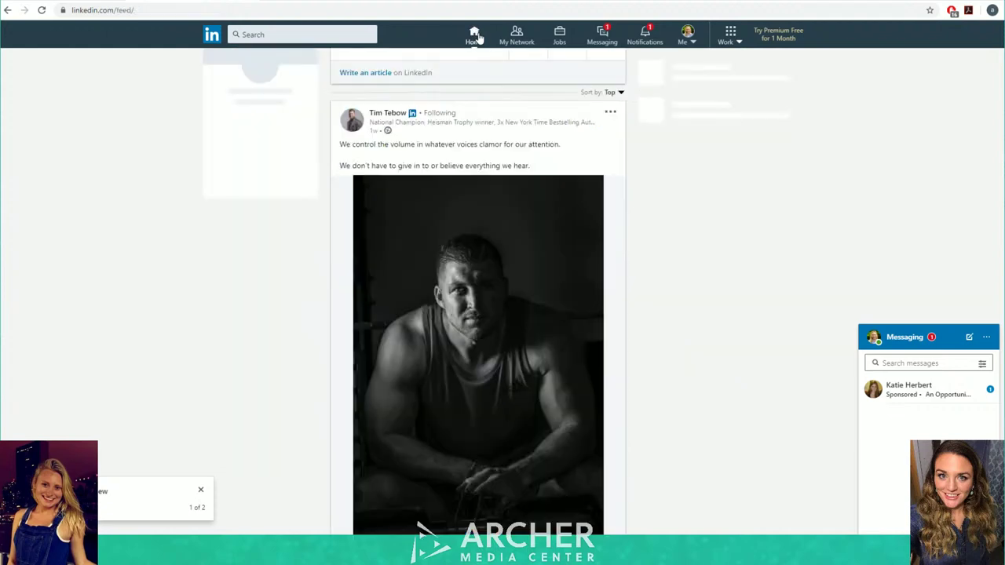
{"action": "scroll", "coordinate": [85, 248], "scroll_direction": "up", "scroll_amount": 1}
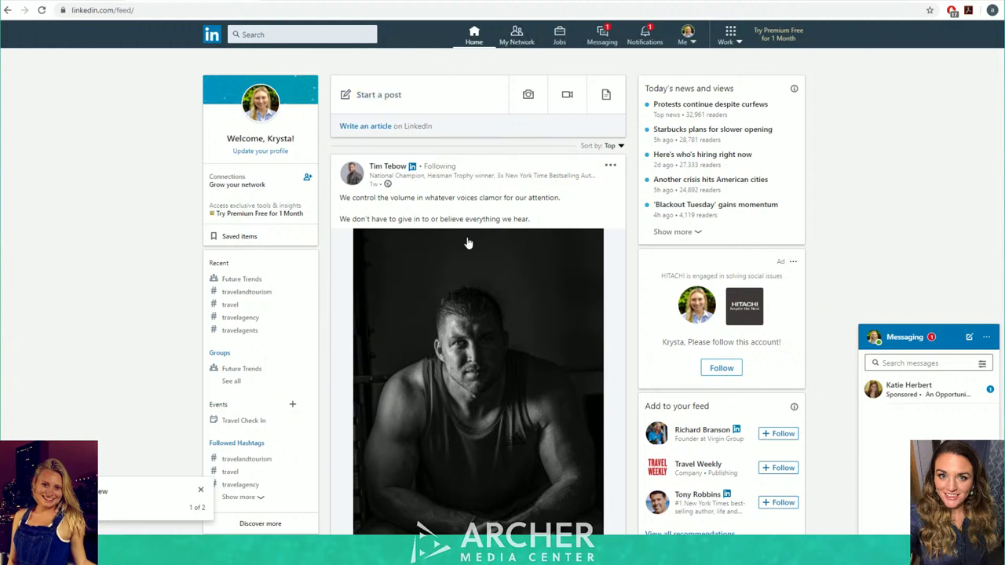
{"action": "scroll", "coordinate": [506, 215], "scroll_direction": "down", "scroll_amount": 1}
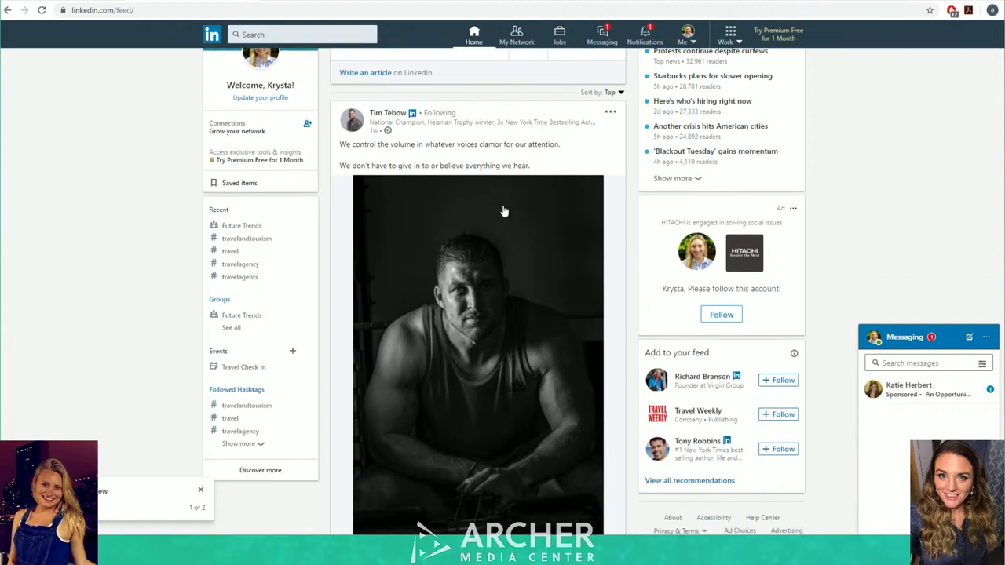
{"action": "scroll", "coordinate": [474, 137], "scroll_direction": "down", "scroll_amount": 5}
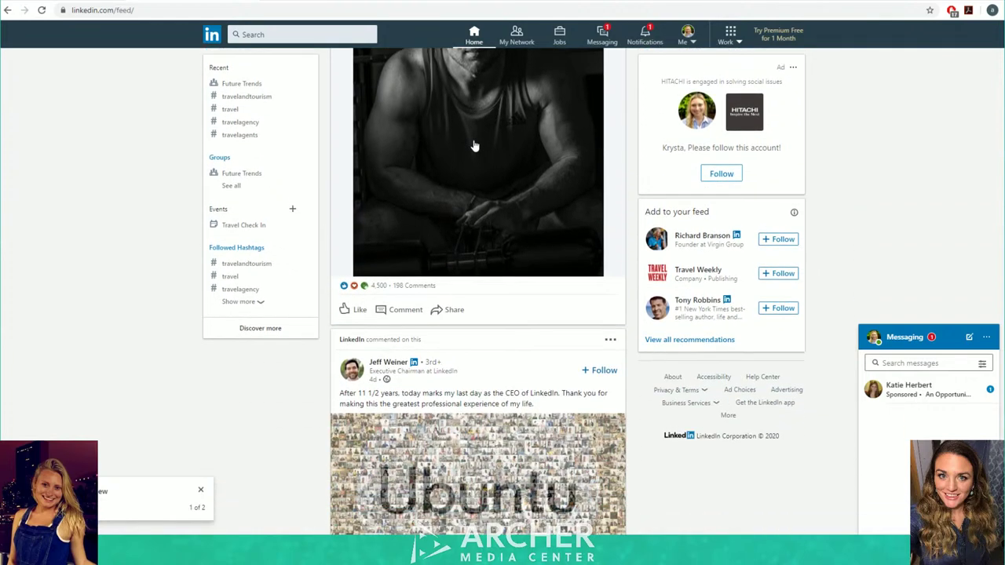
{"action": "scroll", "coordinate": [474, 148], "scroll_direction": "down", "scroll_amount": 5}
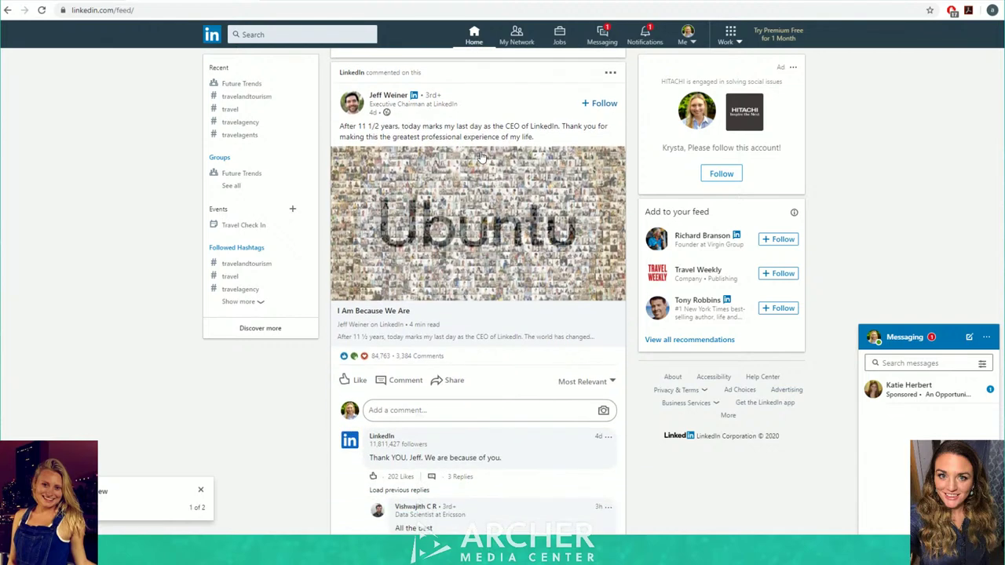
{"action": "scroll", "coordinate": [483, 154], "scroll_direction": "down", "scroll_amount": 5}
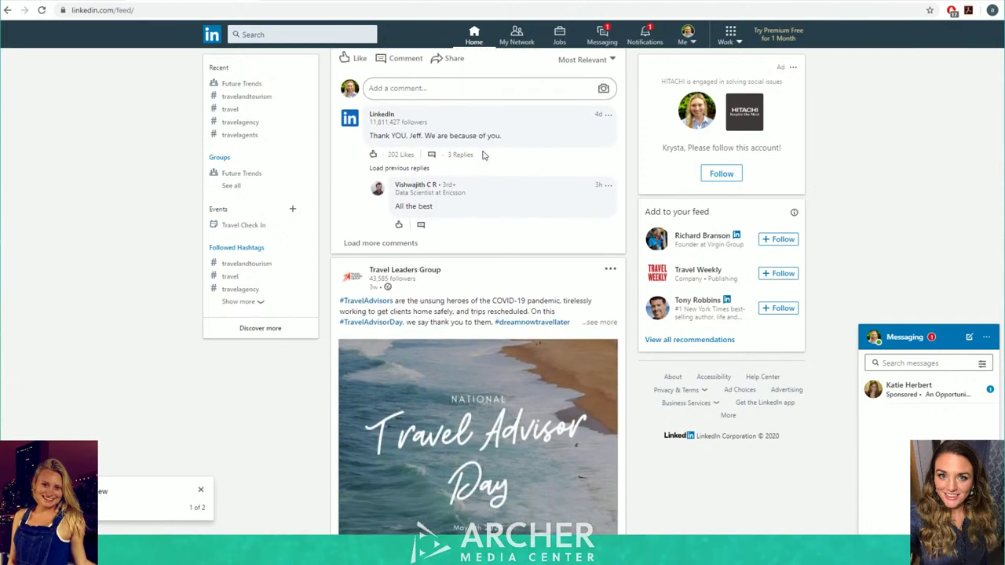
{"action": "scroll", "coordinate": [483, 155], "scroll_direction": "down", "scroll_amount": 1}
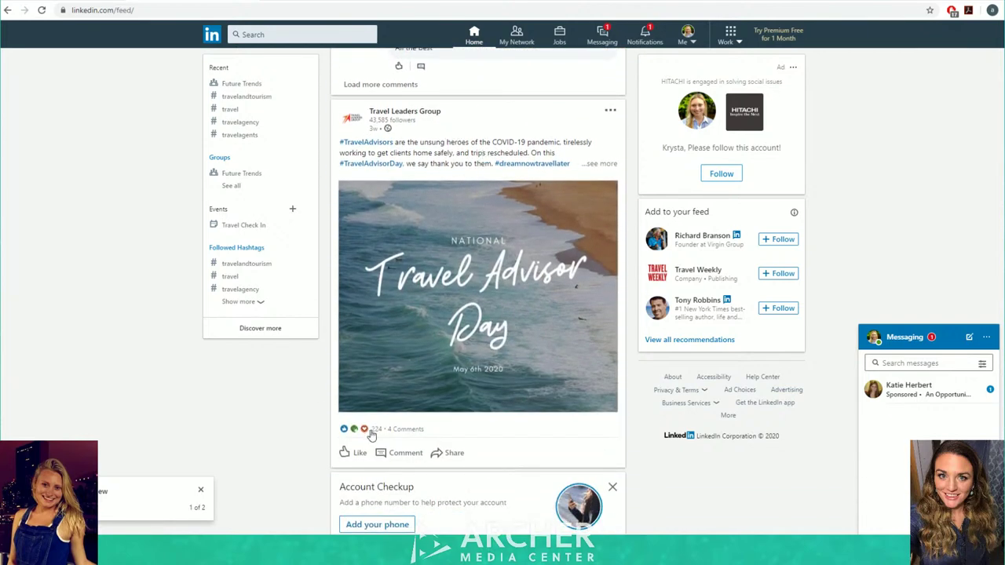
{"action": "left_click", "coordinate": [359, 455]}
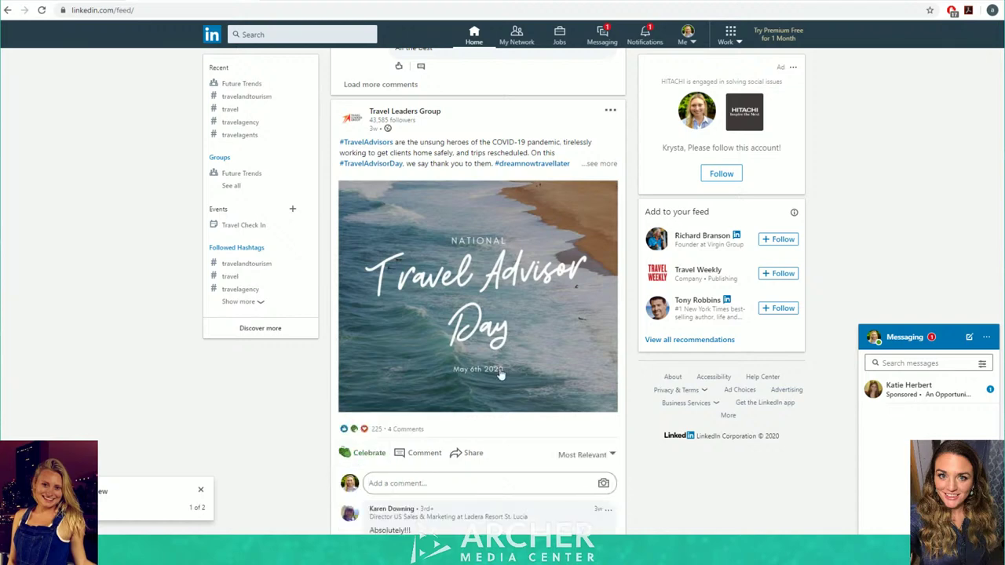
- Sort the home feed by Recent and look through the newest posts
{"action": "scroll", "coordinate": [498, 370], "scroll_direction": "down", "scroll_amount": 4}
{"action": "scroll", "coordinate": [505, 366], "scroll_direction": "down", "scroll_amount": 5}
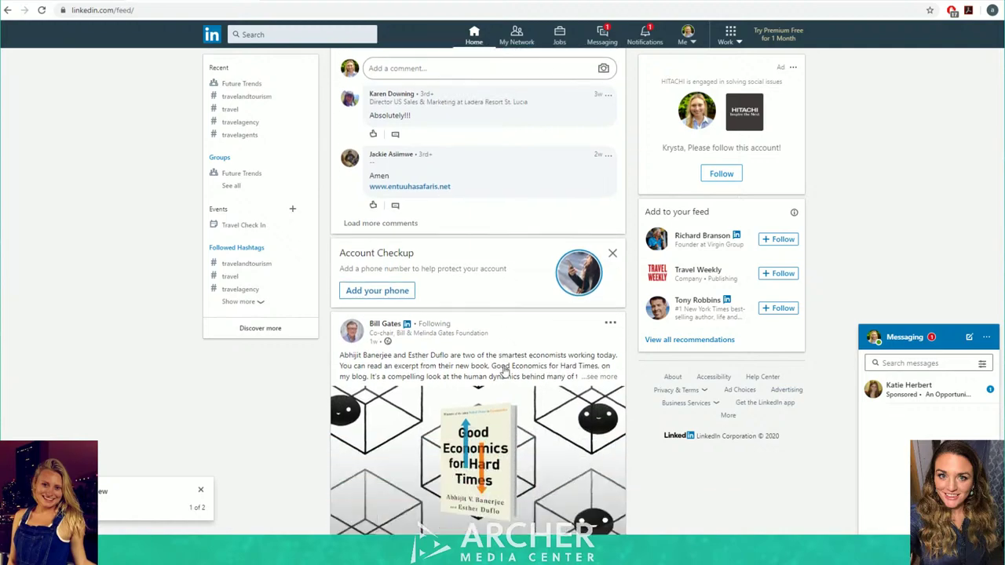
{"action": "scroll", "coordinate": [509, 365], "scroll_direction": "up", "scroll_amount": 10}
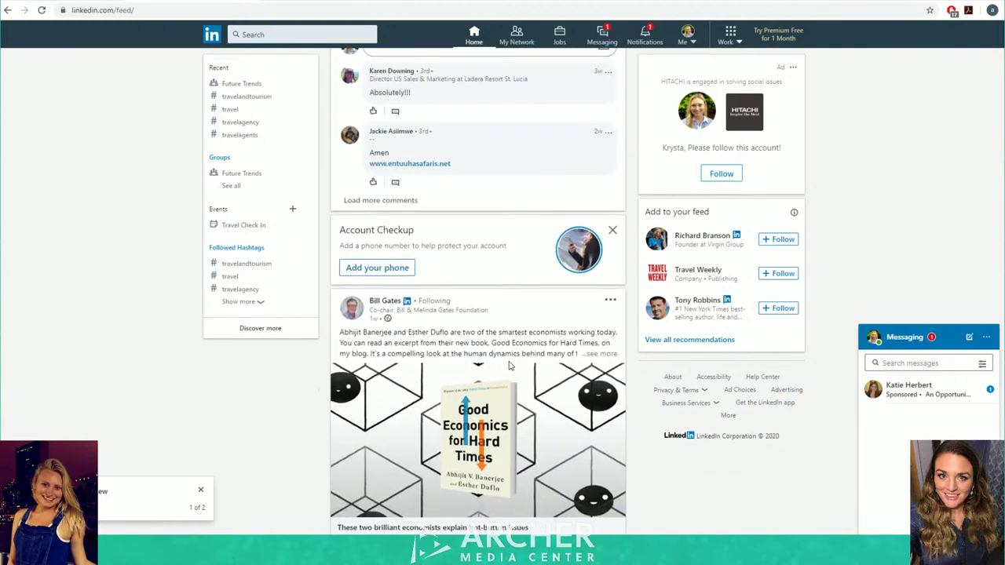
{"action": "scroll", "coordinate": [512, 366], "scroll_direction": "up", "scroll_amount": 10}
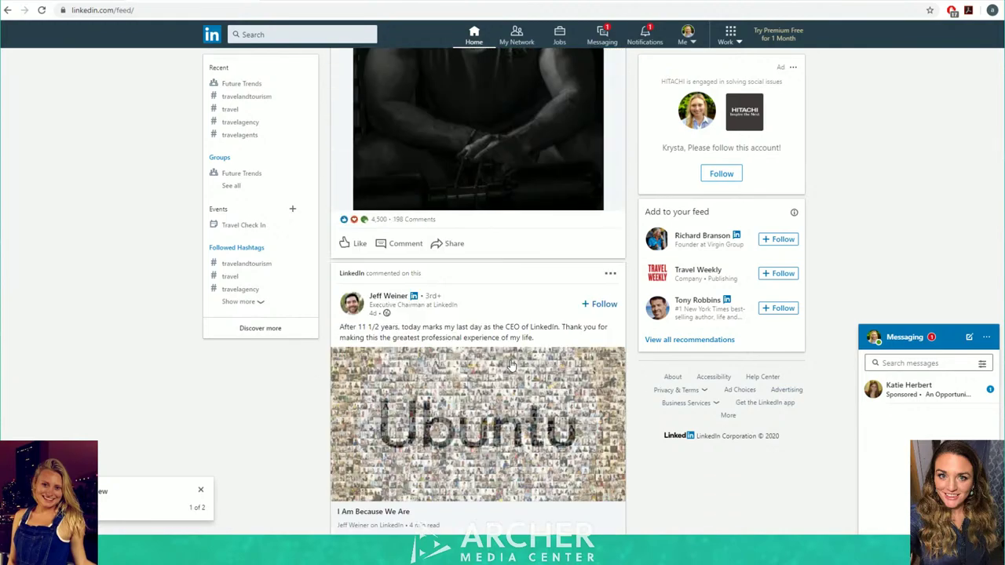
{"action": "scroll", "coordinate": [511, 365], "scroll_direction": "up", "scroll_amount": 1}
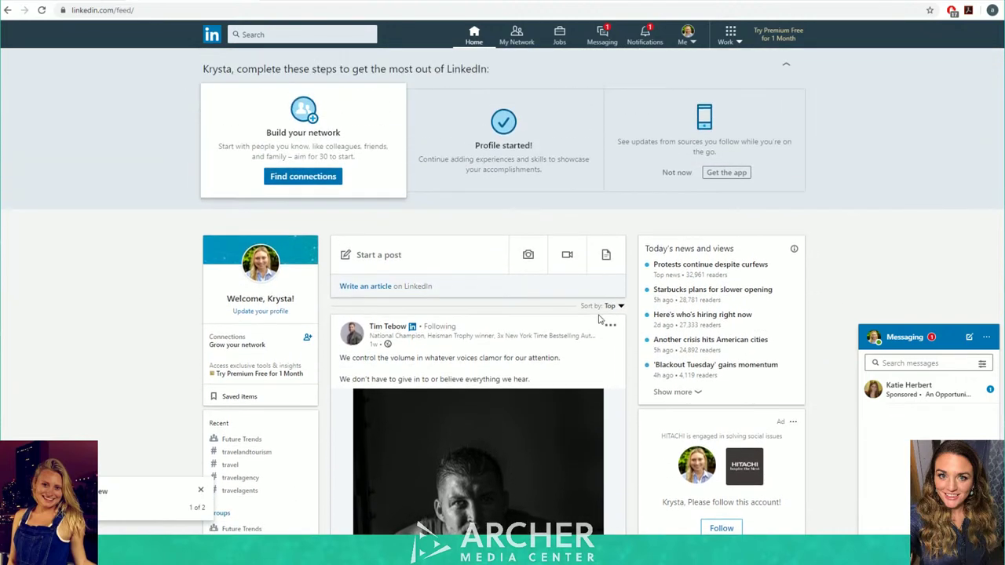
{"action": "left_click", "coordinate": [616, 306]}
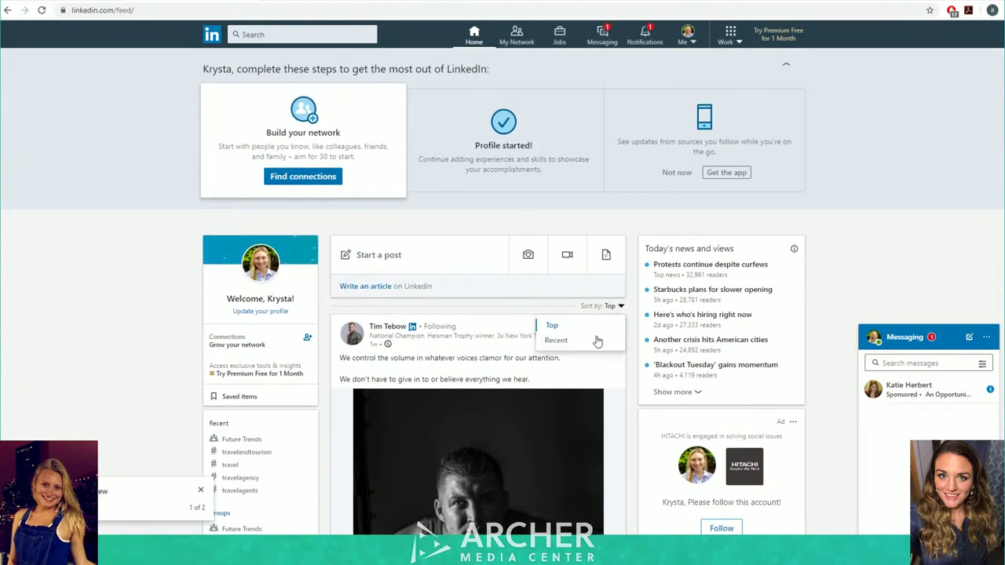
{"action": "left_click", "coordinate": [605, 339]}
{"action": "scroll", "coordinate": [514, 343], "scroll_direction": "down", "scroll_amount": 5}
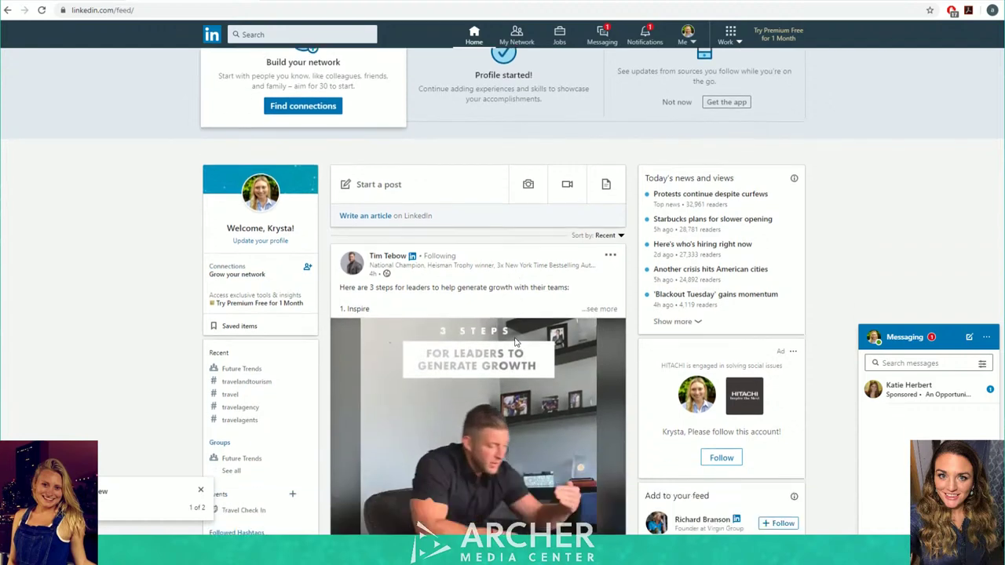
{"action": "scroll", "coordinate": [515, 342], "scroll_direction": "down", "scroll_amount": 3}
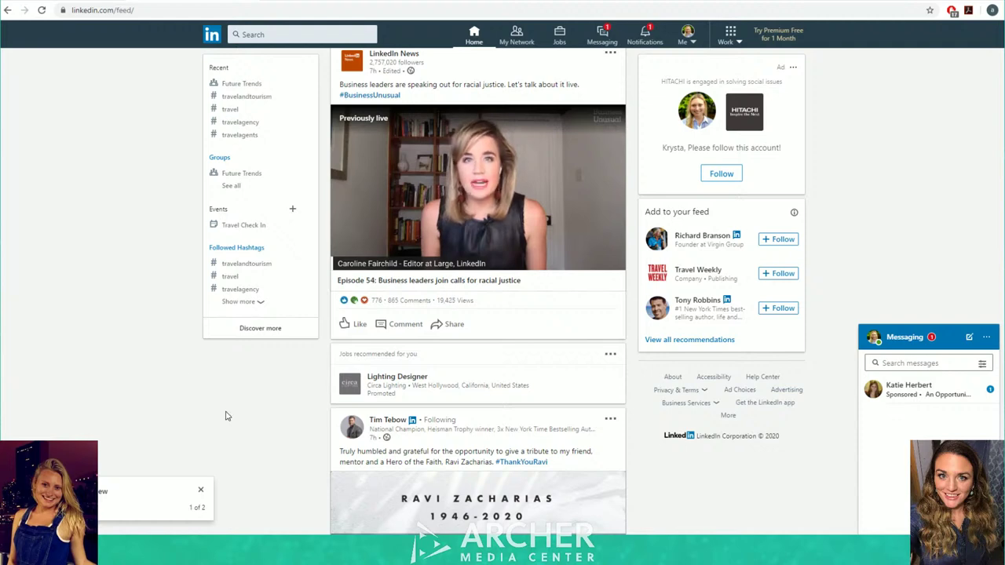
{"action": "scroll", "coordinate": [225, 416], "scroll_direction": "up", "scroll_amount": 2}
{"action": "scroll", "coordinate": [226, 417], "scroll_direction": "up", "scroll_amount": 3}
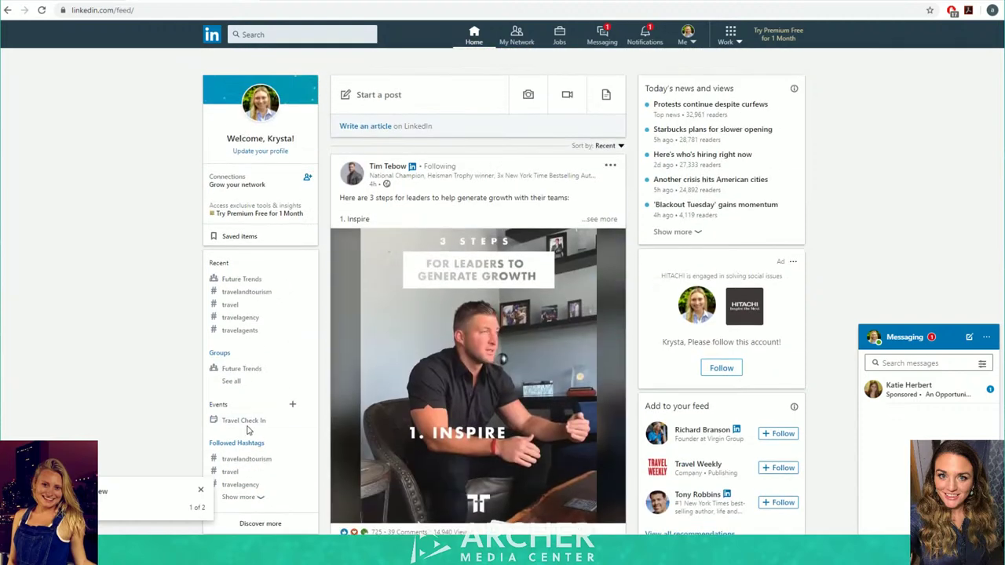